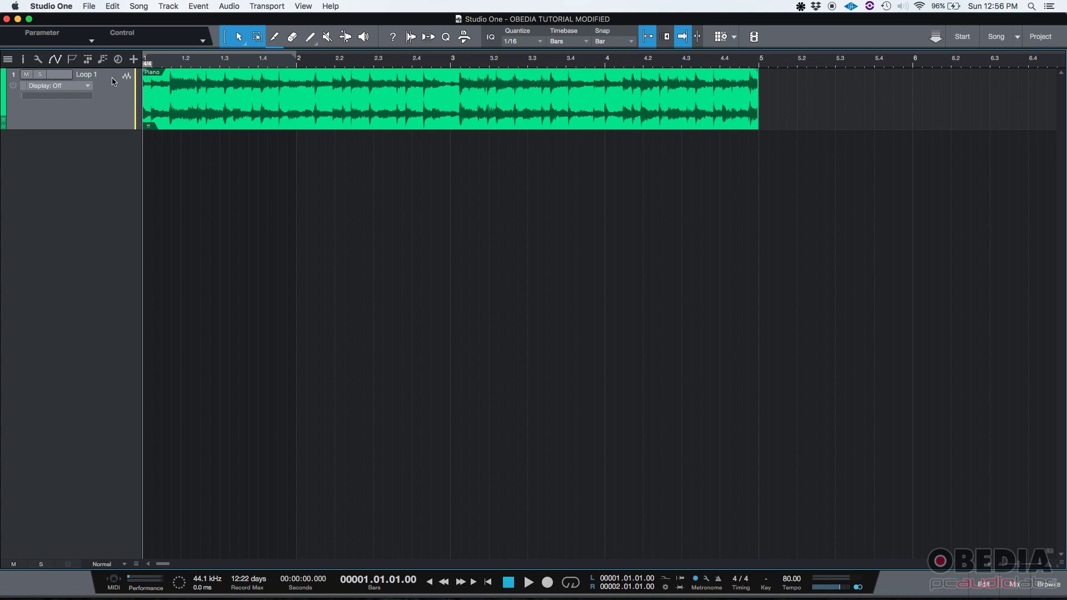
- Switch from the Loop 1 arrangement to the Console view with the Mix button
{"action": "left_click", "coordinate": [1017, 589]}
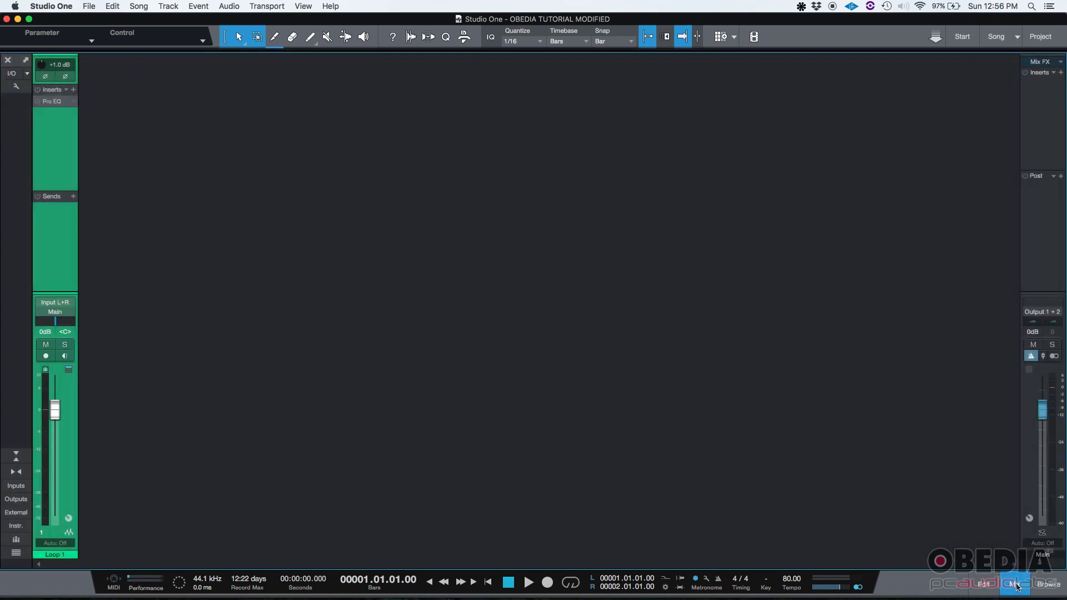
- Open the Pro EQ insert from the Loop 1 channel's Inserts rack
{"action": "left_click", "coordinate": [53, 103]}
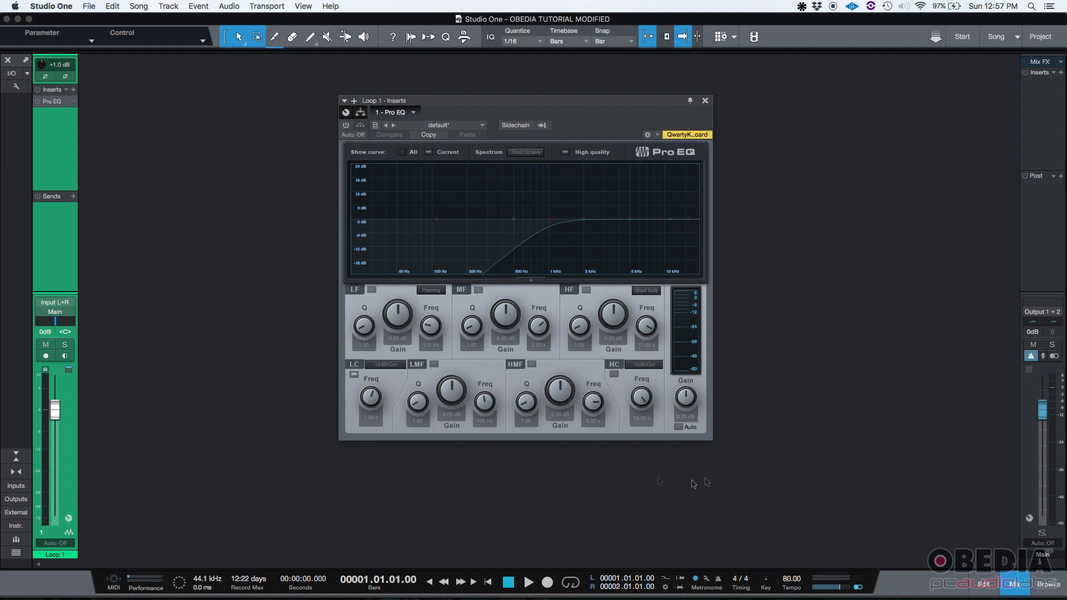
- Switch on the Loop 1 Pro EQ, audition its 1.04 kHz low cut during playback, then close the editor
{"action": "left_click", "coordinate": [530, 583]}
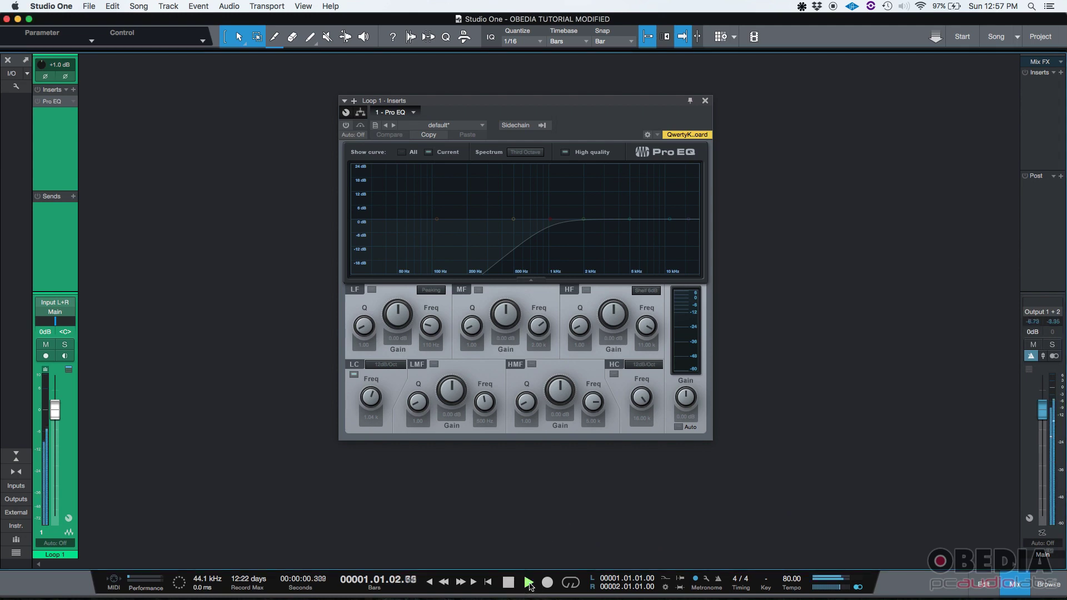
{"action": "left_click", "coordinate": [346, 125]}
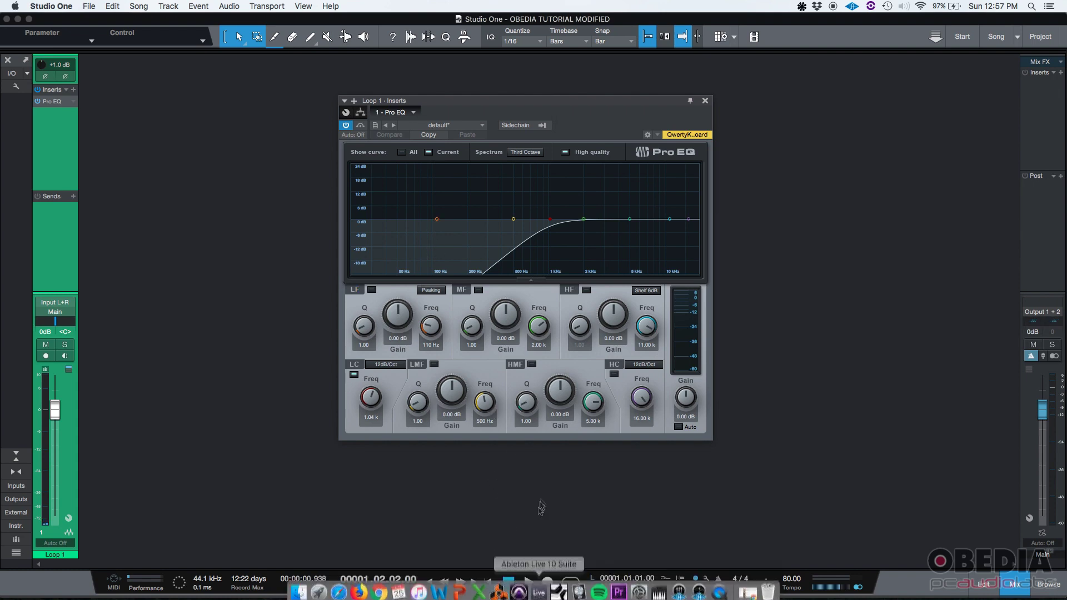
{"action": "left_click", "coordinate": [529, 582]}
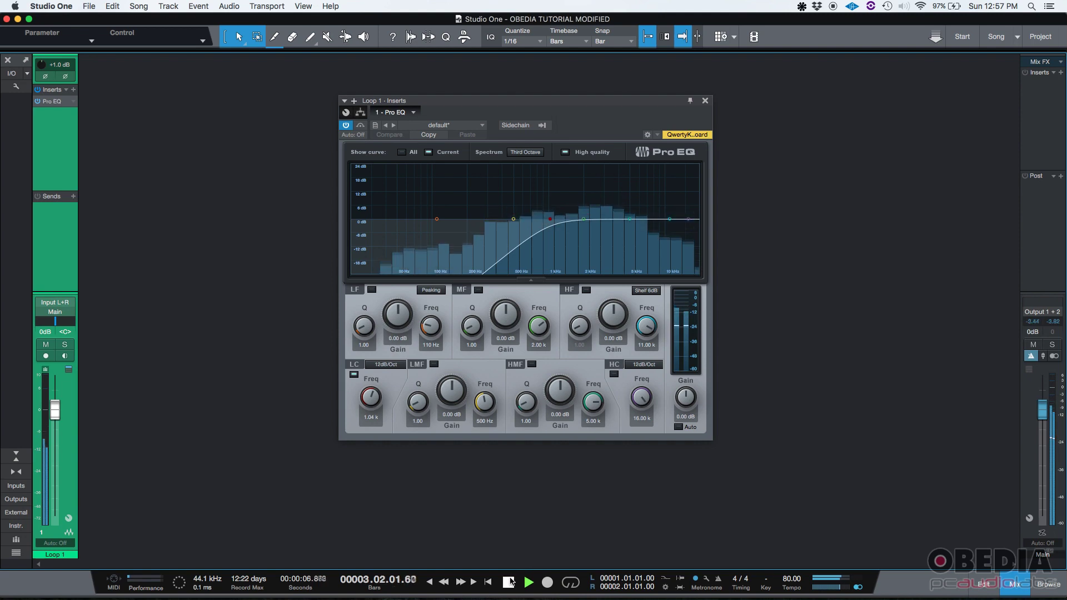
{"action": "left_click", "coordinate": [509, 581]}
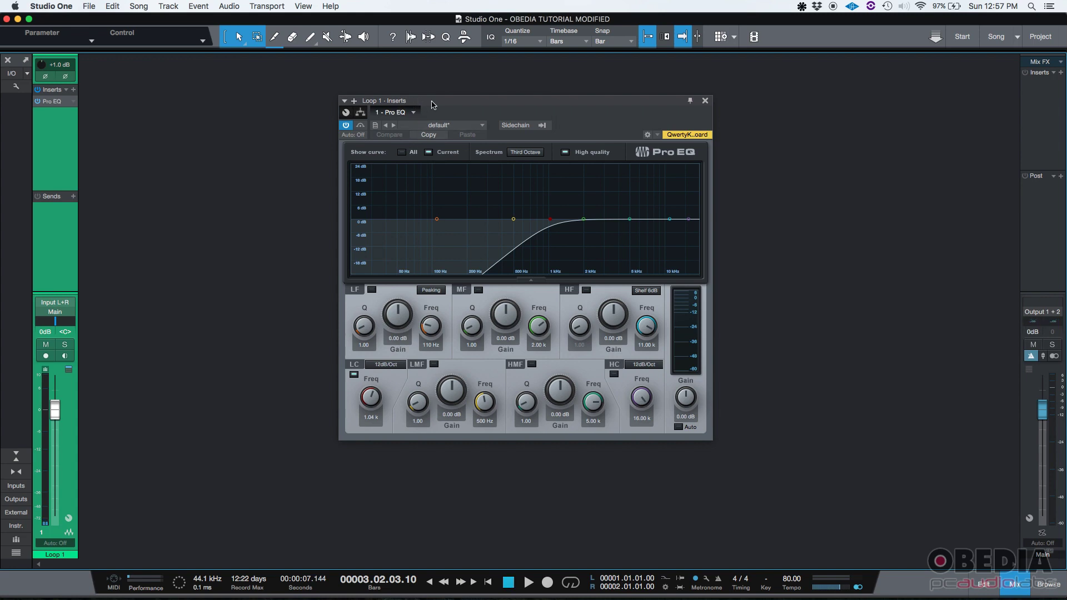
{"action": "left_click_drag", "start_coordinate": [434, 103], "coordinate": [451, 105]}
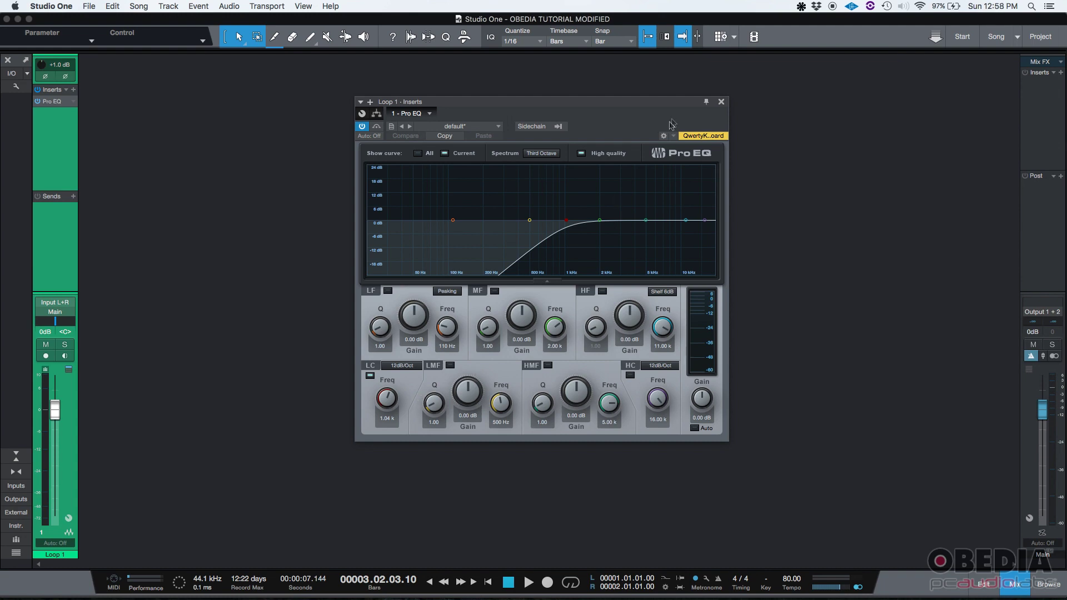
{"action": "left_click", "coordinate": [722, 103]}
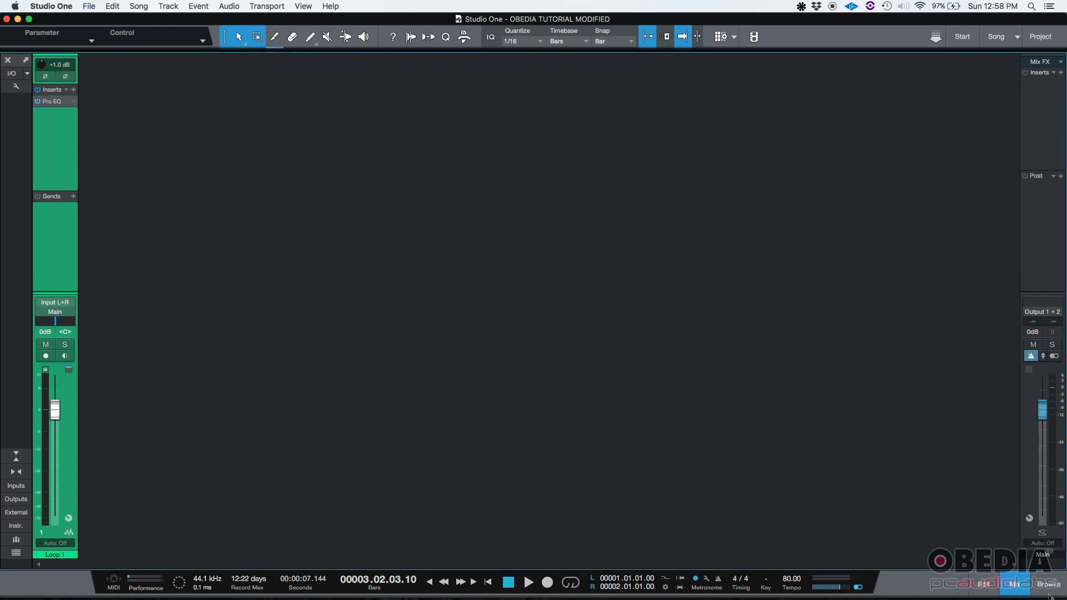
- Go to the arrangement view with F3, then back to the mixer console
{"action": "key", "text": "F3"}
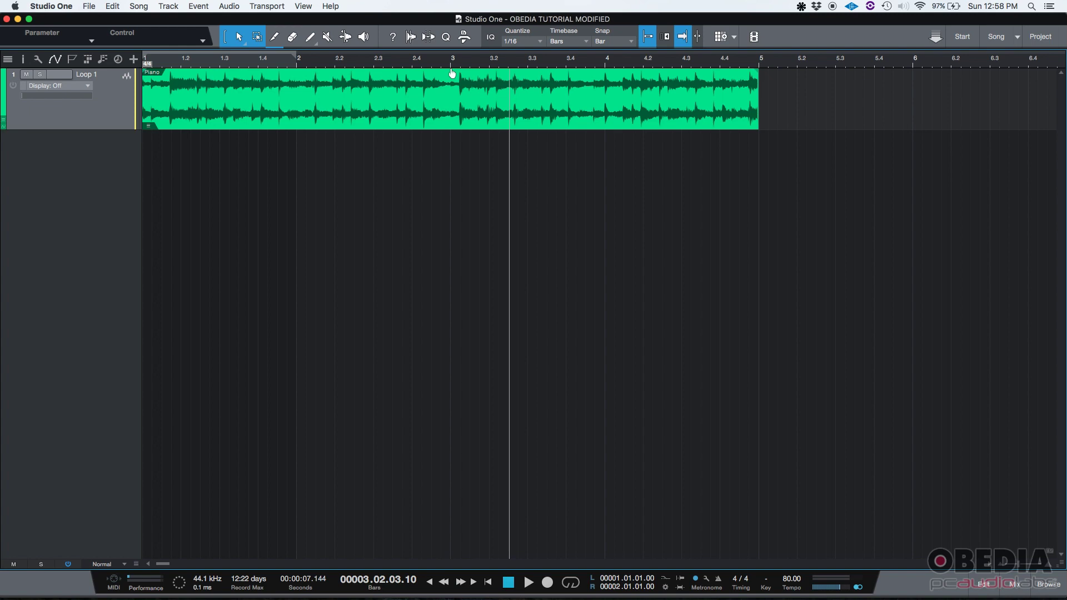
{"action": "left_click", "coordinate": [1014, 584]}
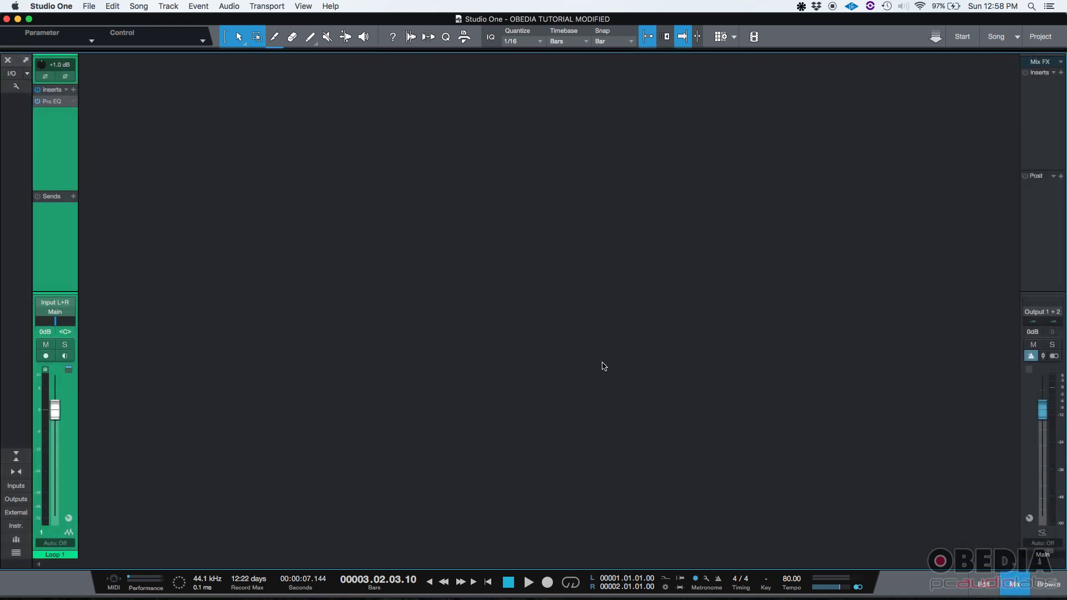
- Open Loop 1's Pro EQ, focus its Bypass button as the automatable parameter, and close the editor
{"action": "left_click", "coordinate": [49, 103]}
{"action": "left_click_drag", "start_coordinate": [473, 105], "coordinate": [443, 110]}
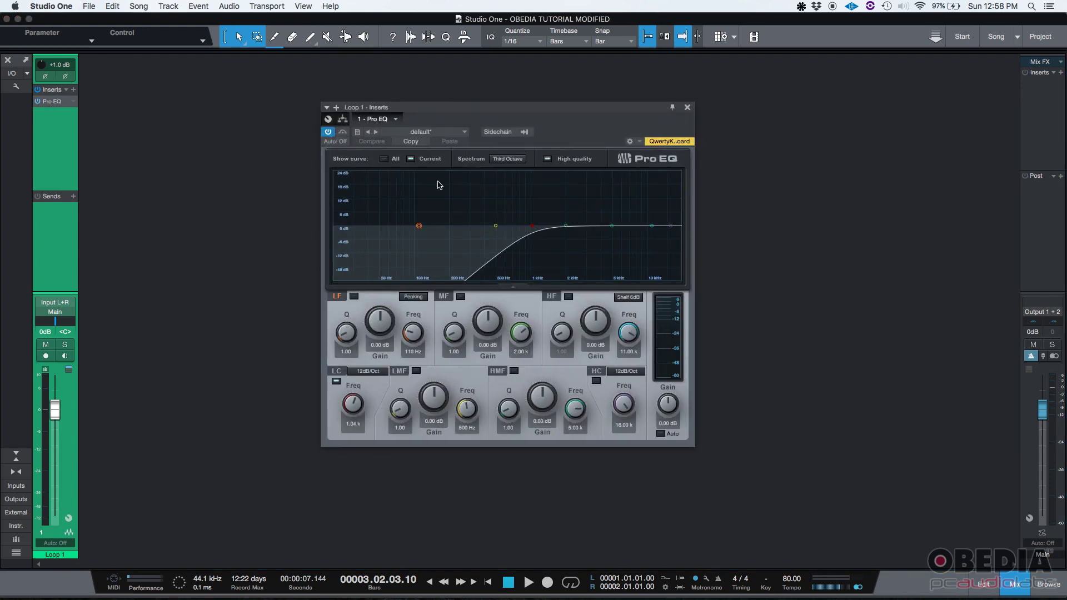
{"action": "left_click", "coordinate": [343, 134]}
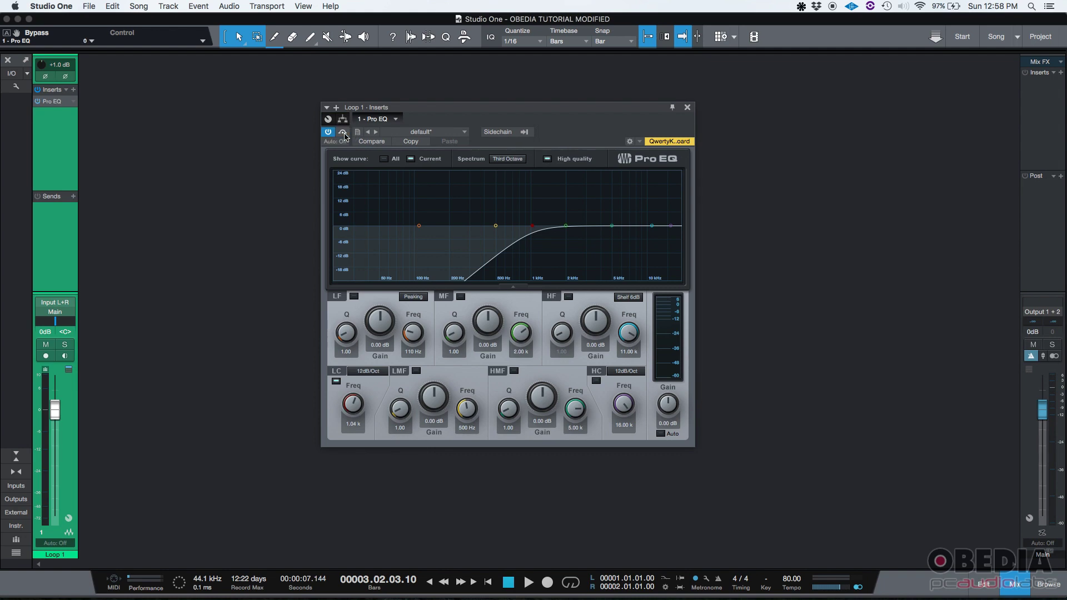
{"action": "left_click", "coordinate": [688, 107]}
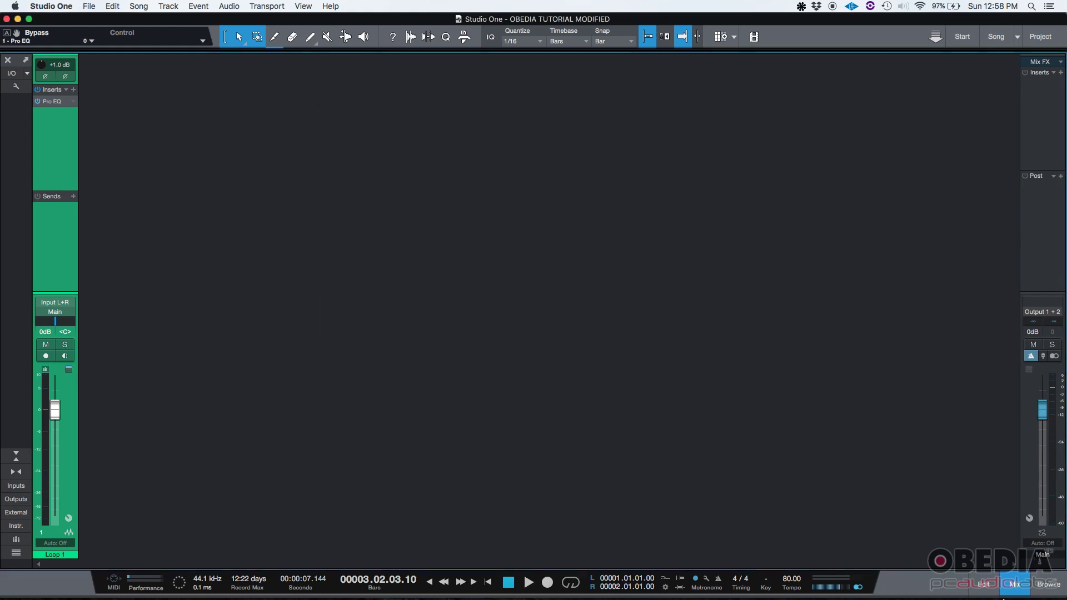
- Show Loop 1's automation in the arrangement and check its Display options (Volume, Pan, Add/Remove)
{"action": "left_click", "coordinate": [1013, 583]}
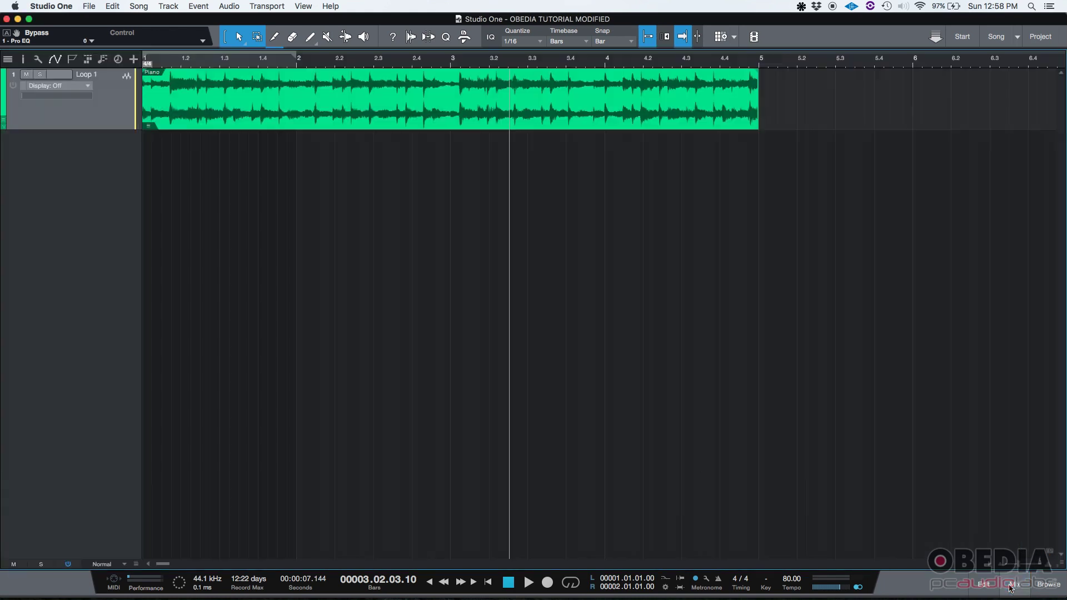
{"action": "left_click", "coordinate": [56, 62]}
{"action": "left_click", "coordinate": [55, 62]}
{"action": "left_click", "coordinate": [55, 64]}
{"action": "left_click", "coordinate": [55, 64]}
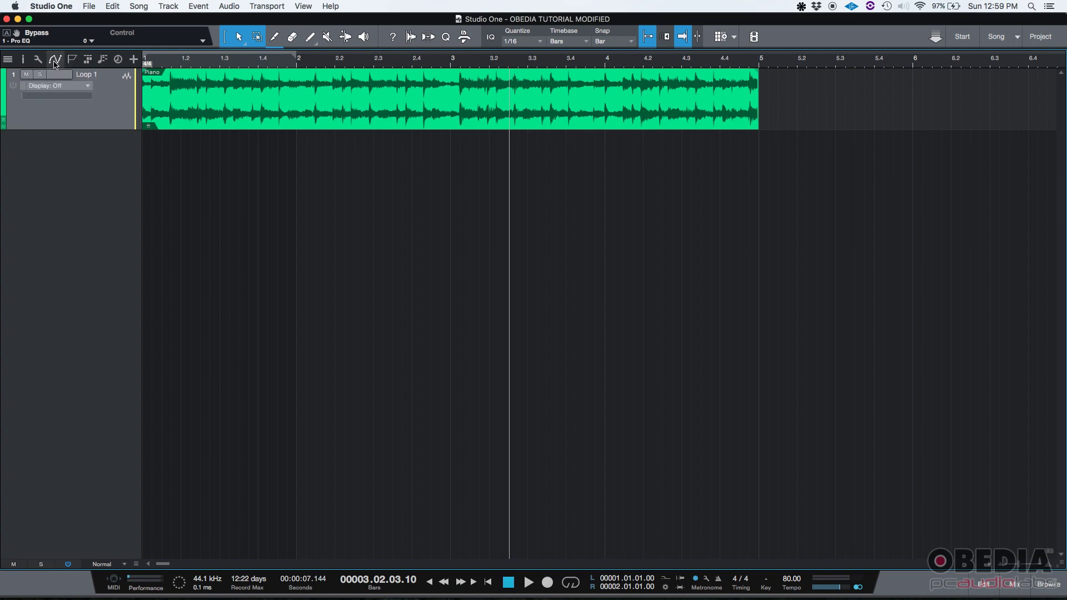
{"action": "left_click", "coordinate": [88, 87]}
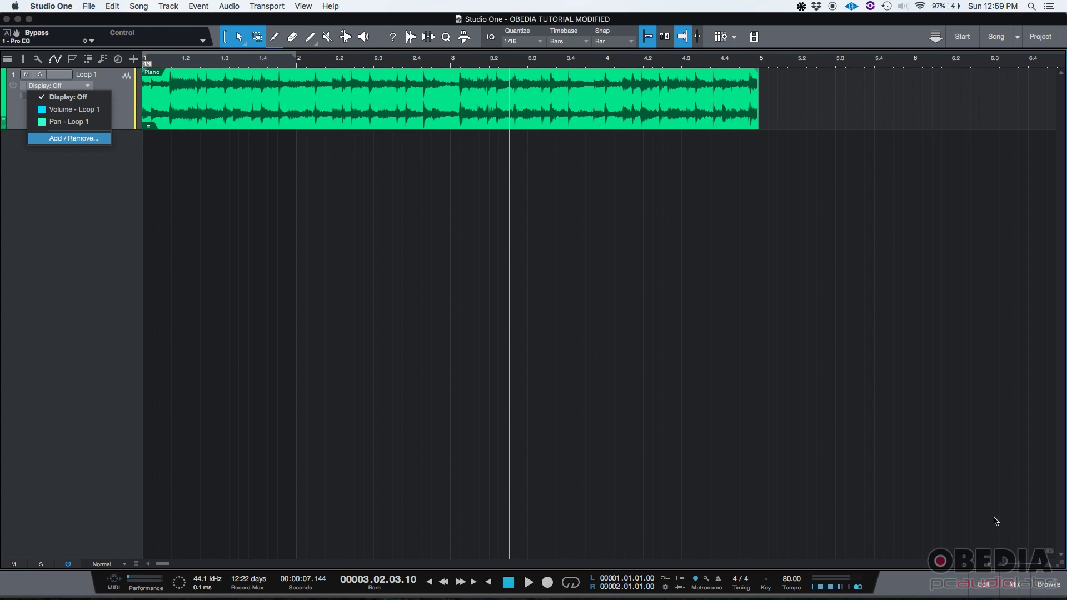
{"action": "left_click", "coordinate": [1017, 582]}
- Toggle the Pro EQ Bypass off and back on in the mixer, then reopen Loop 1's automation display list
{"action": "left_click", "coordinate": [1017, 584]}
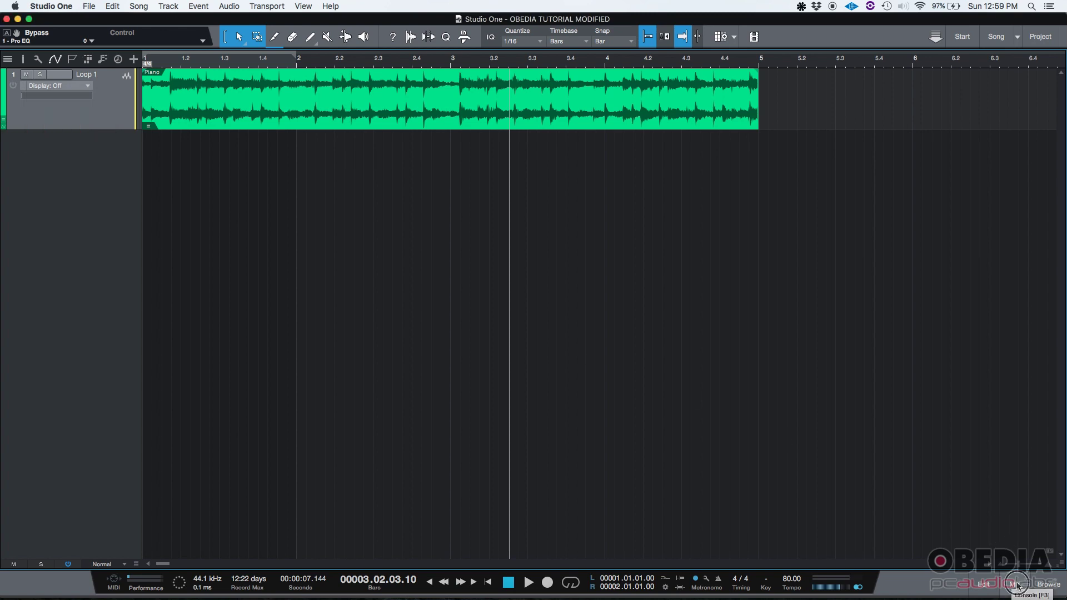
{"action": "left_click", "coordinate": [55, 101]}
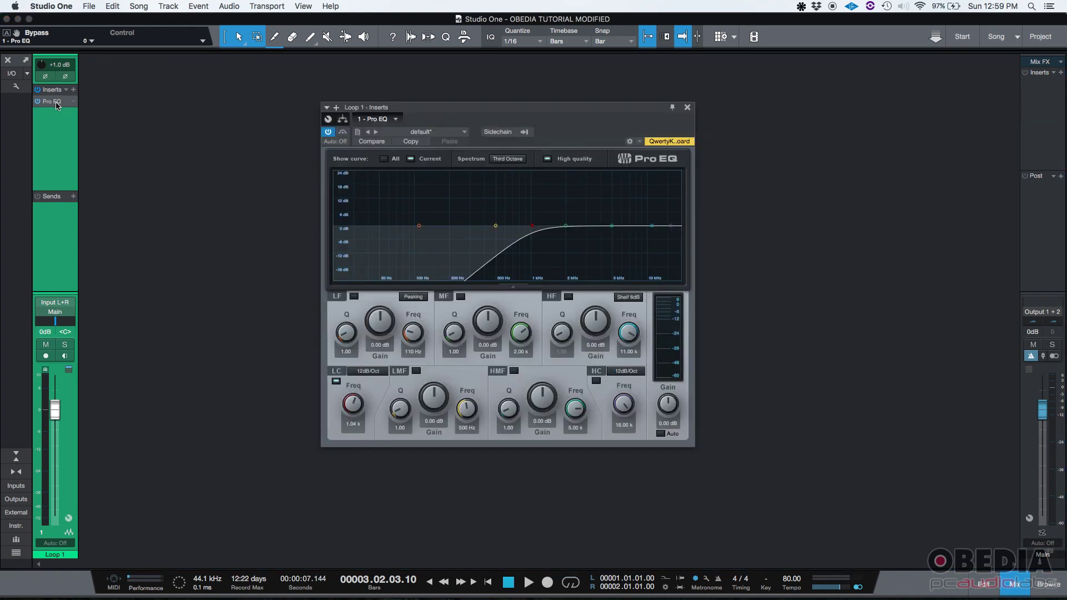
{"action": "left_click", "coordinate": [343, 134]}
{"action": "left_click", "coordinate": [343, 133]}
{"action": "left_click", "coordinate": [688, 107]}
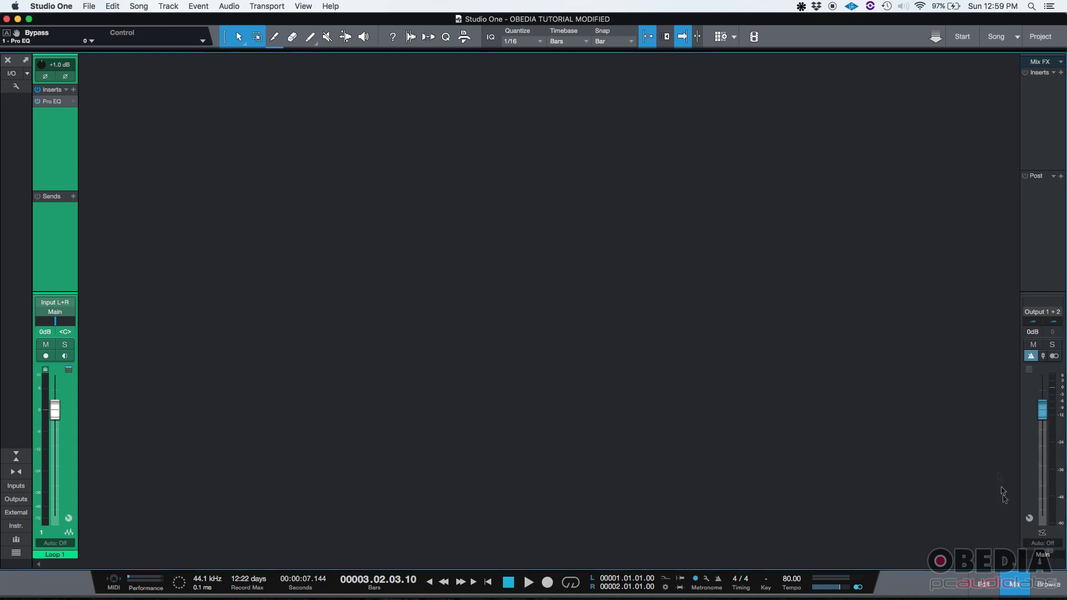
{"action": "left_click", "coordinate": [1016, 583]}
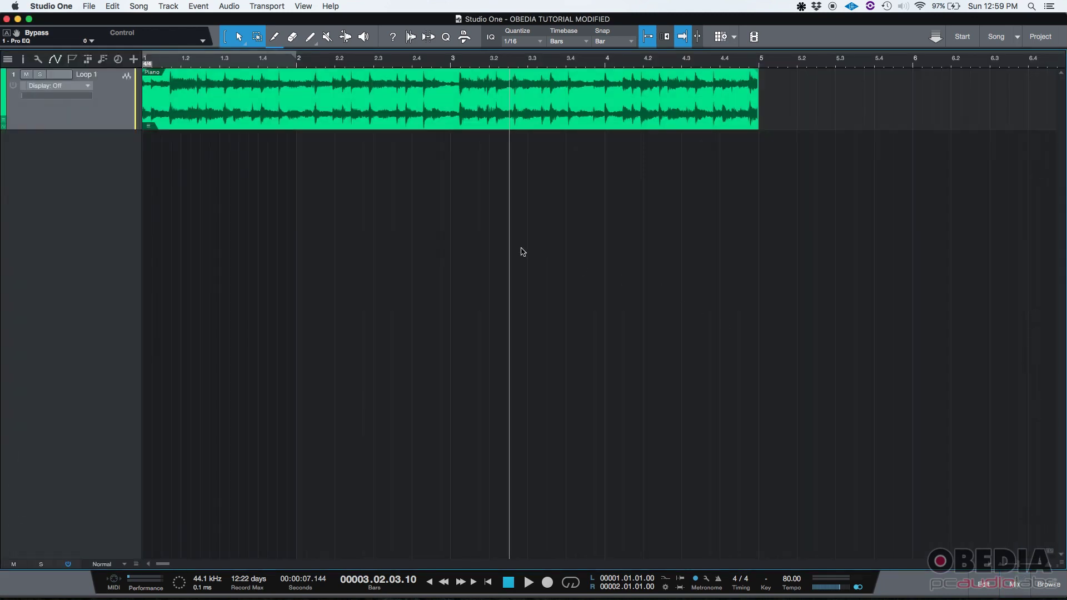
{"action": "left_click", "coordinate": [88, 87]}
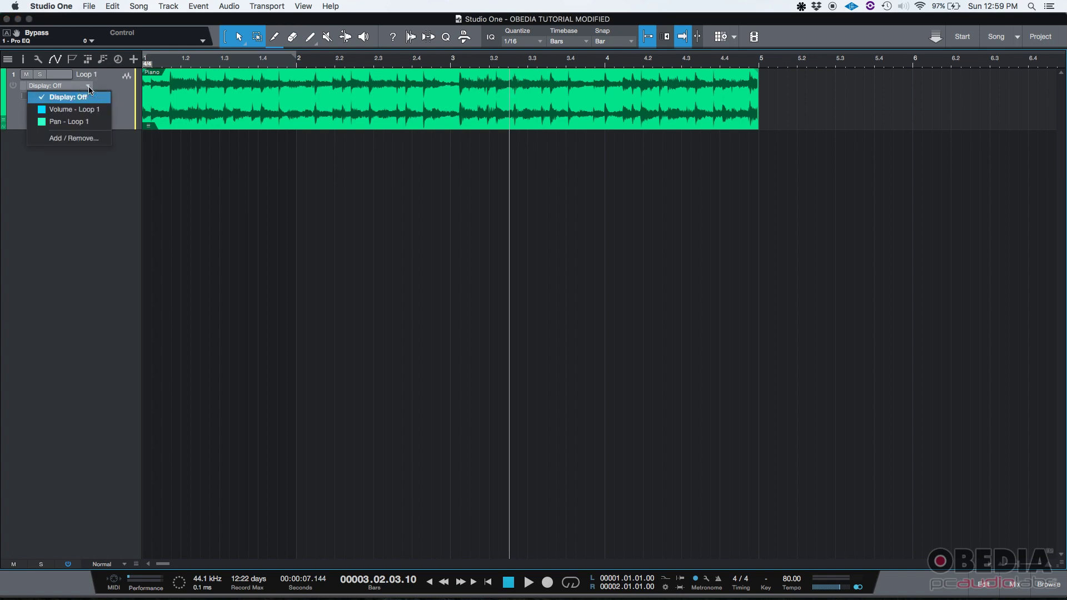
- Add the Inserts - 1 - Pro EQ Bypass parameter to Loop 1 through the Add/Remove automation dialog
{"action": "left_click", "coordinate": [65, 138]}
{"action": "left_click_drag", "start_coordinate": [385, 143], "coordinate": [415, 168]}
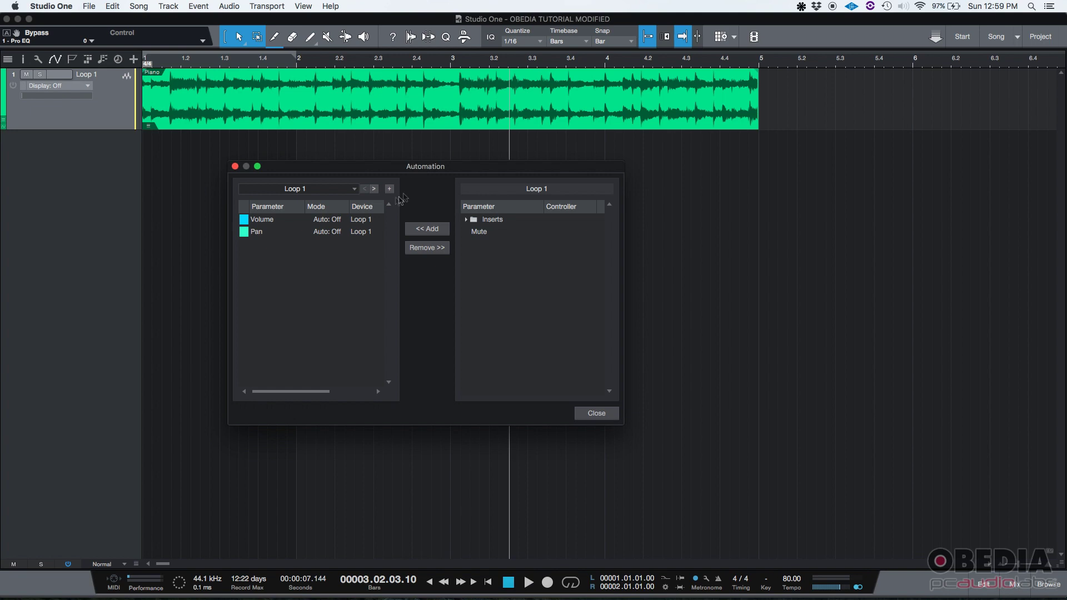
{"action": "left_click", "coordinate": [467, 220]}
{"action": "left_click", "coordinate": [466, 220]}
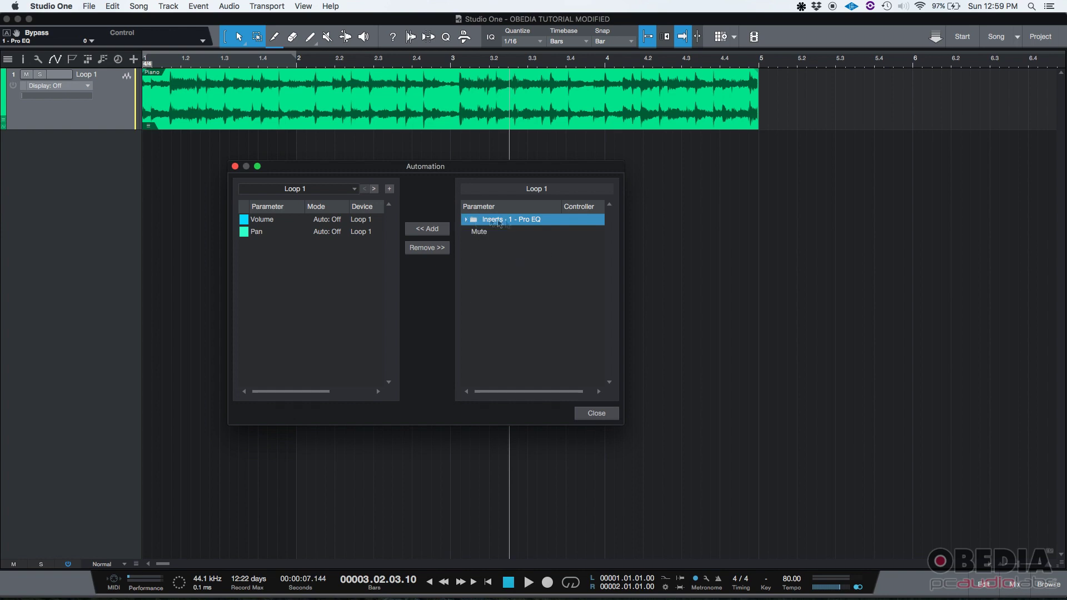
{"action": "double_click", "coordinate": [537, 224]}
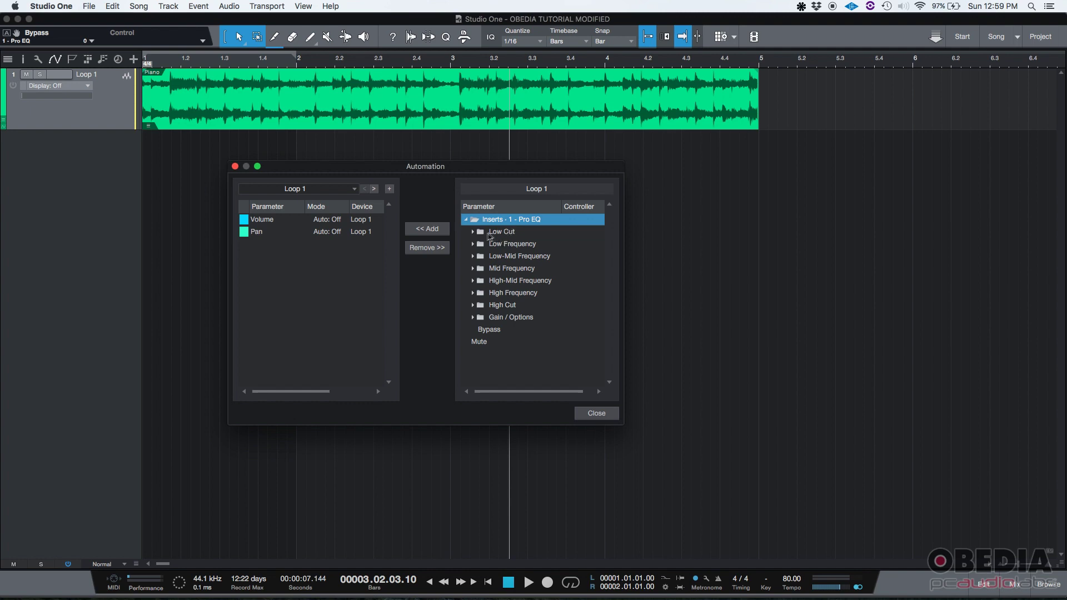
{"action": "left_click", "coordinate": [473, 232]}
{"action": "left_click", "coordinate": [473, 232]}
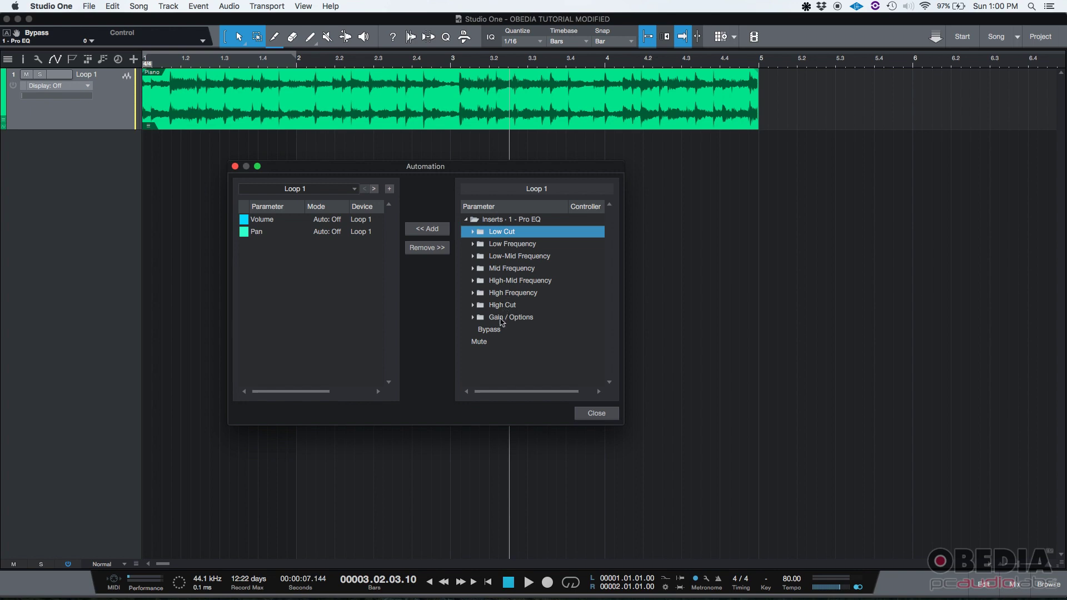
{"action": "left_click", "coordinate": [495, 331]}
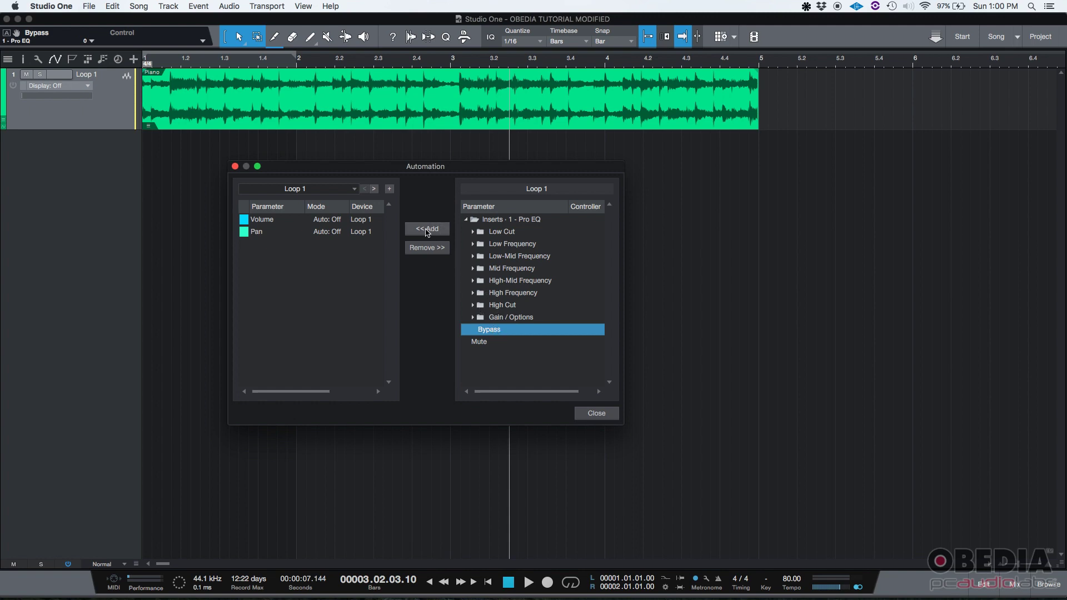
{"action": "left_click", "coordinate": [427, 229]}
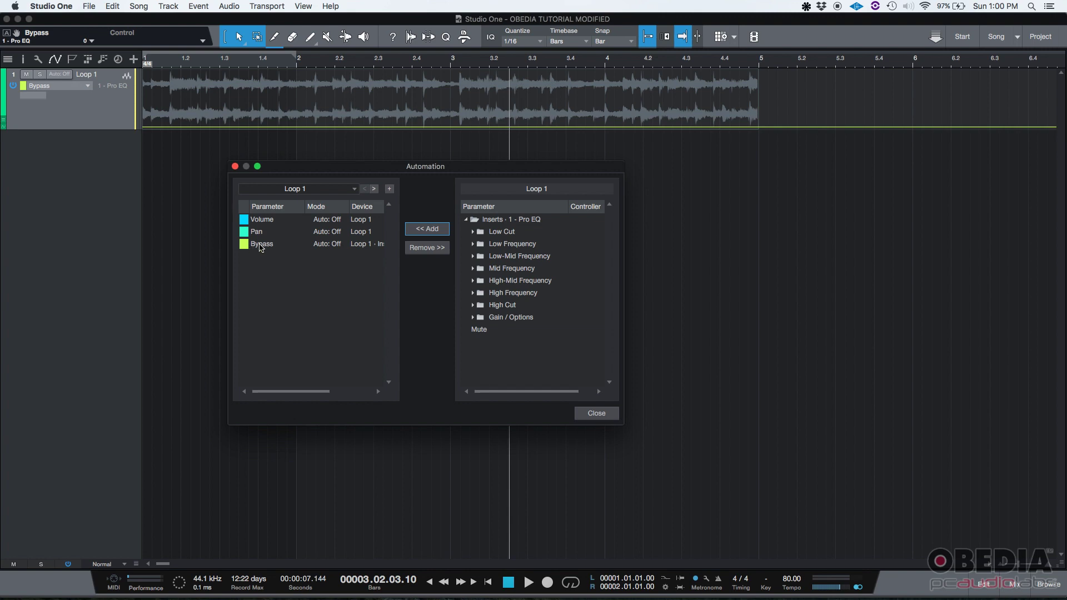
{"action": "left_click", "coordinate": [595, 414]}
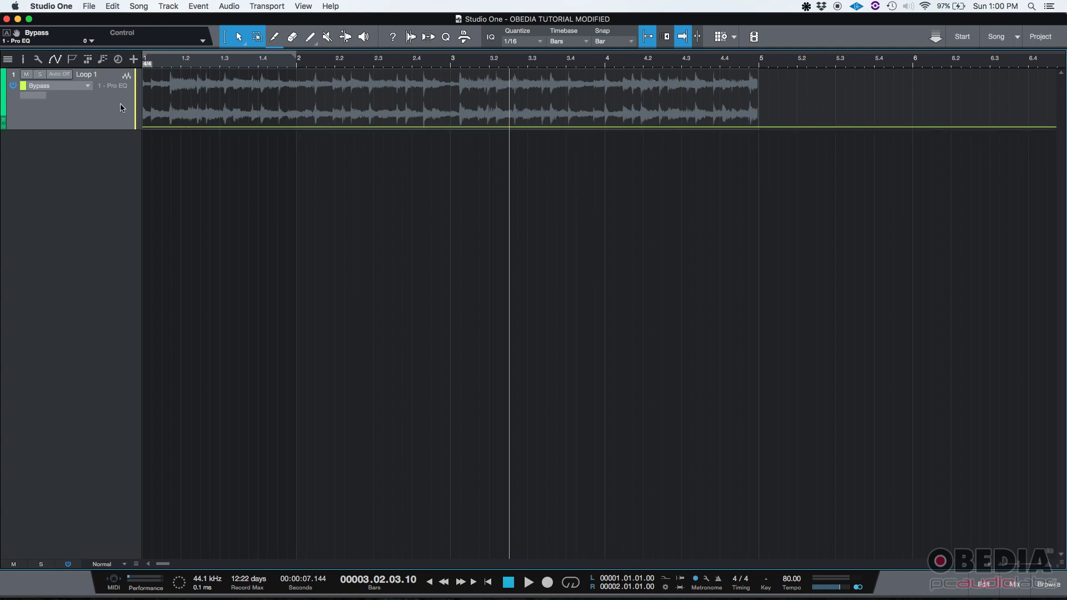
- Keep Bypass selected as Loop 1's displayed automation parameter
{"action": "left_click", "coordinate": [87, 86]}
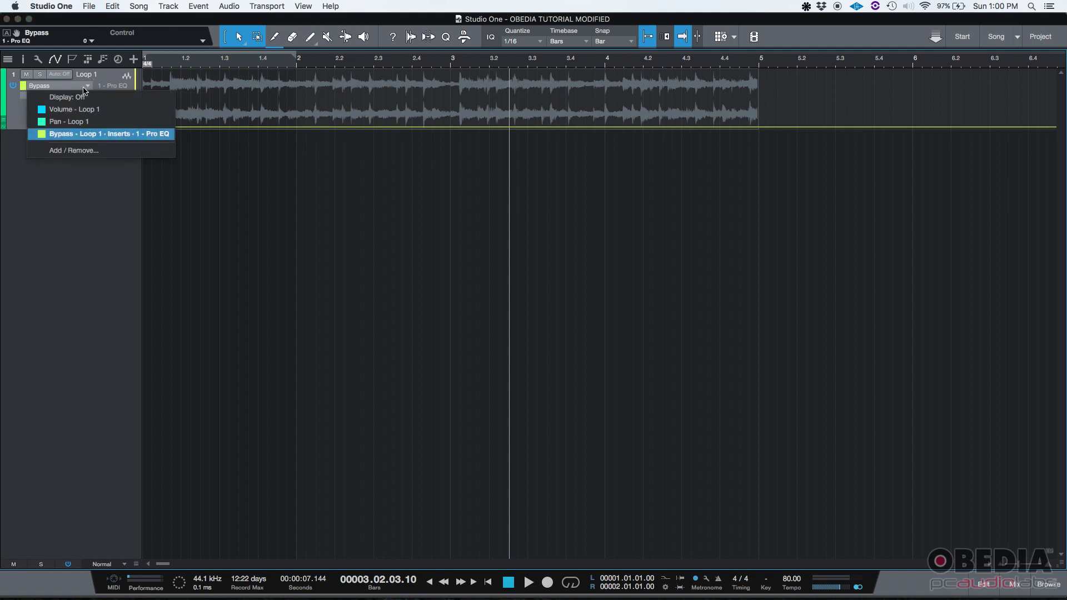
{"action": "left_click", "coordinate": [82, 136]}
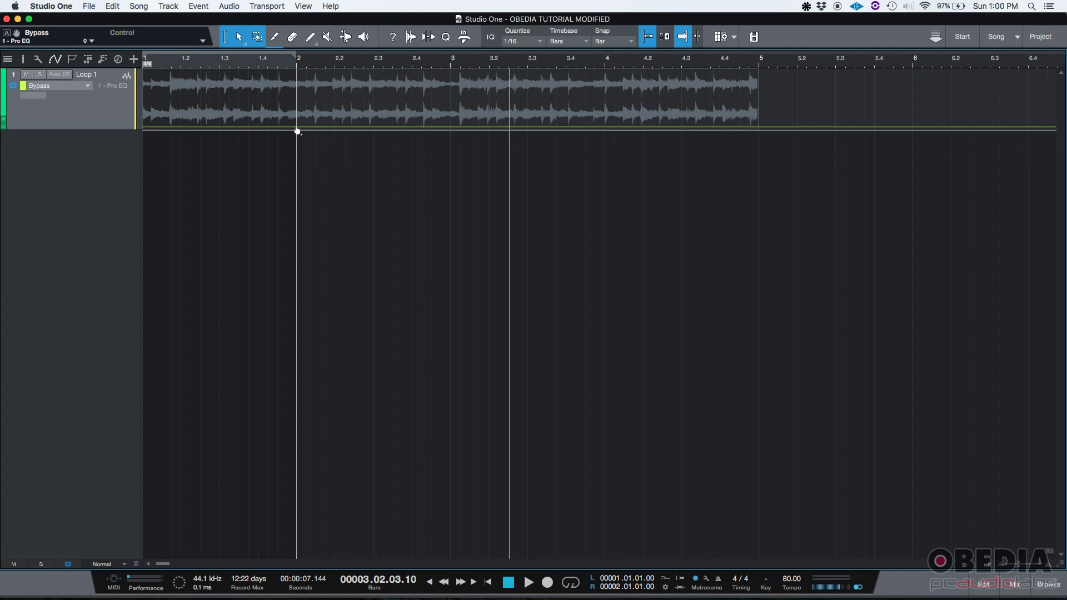
- Open and close Loop 1's Pro EQ editor from the mixer, then return to the arrangement
{"action": "left_click", "coordinate": [1015, 584]}
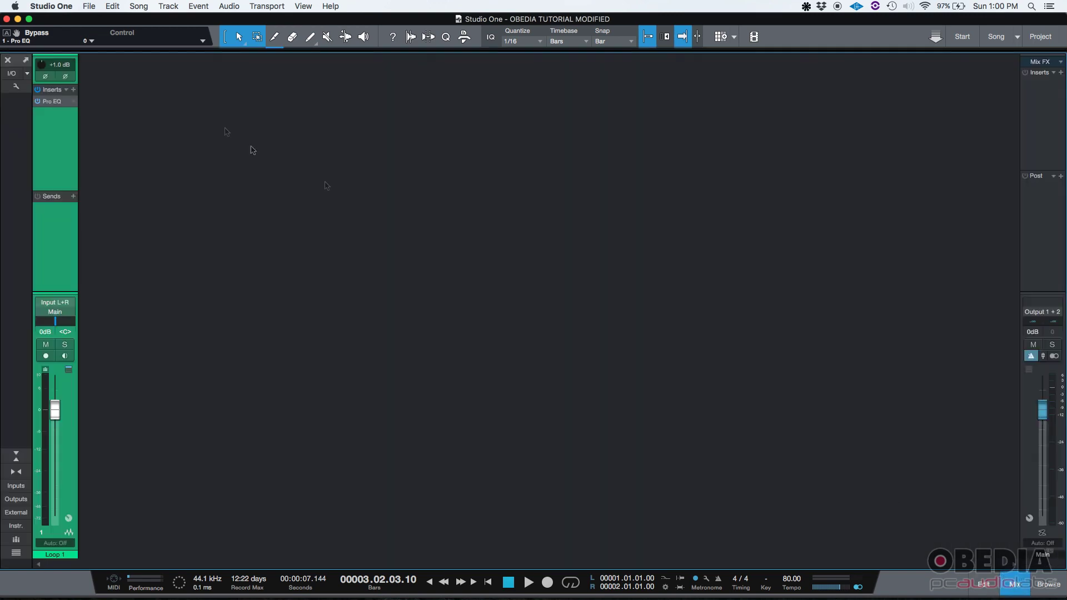
{"action": "double_click", "coordinate": [61, 102]}
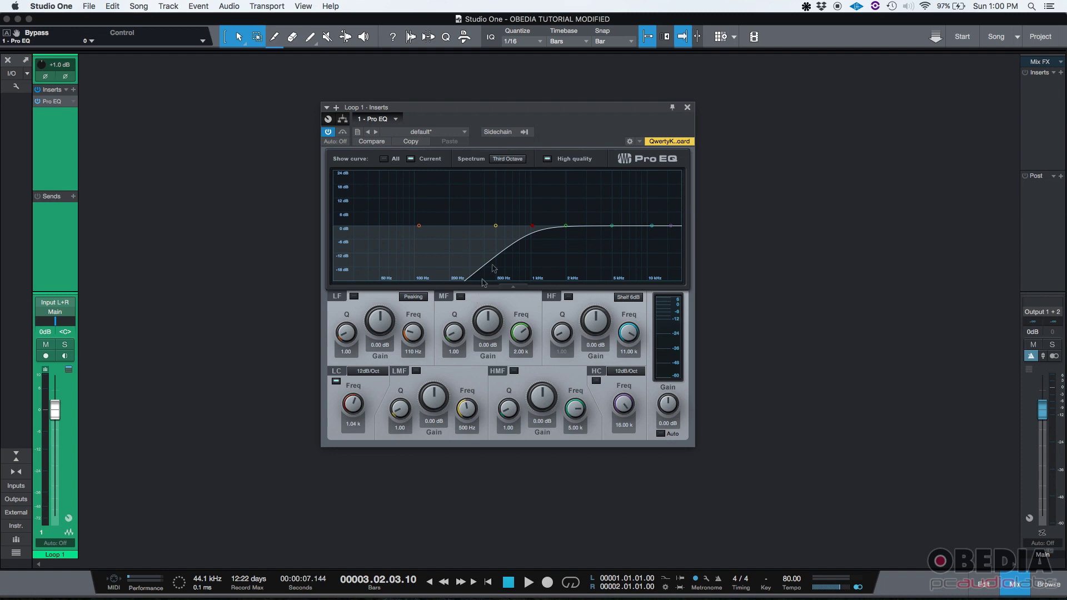
{"action": "left_click", "coordinate": [687, 107]}
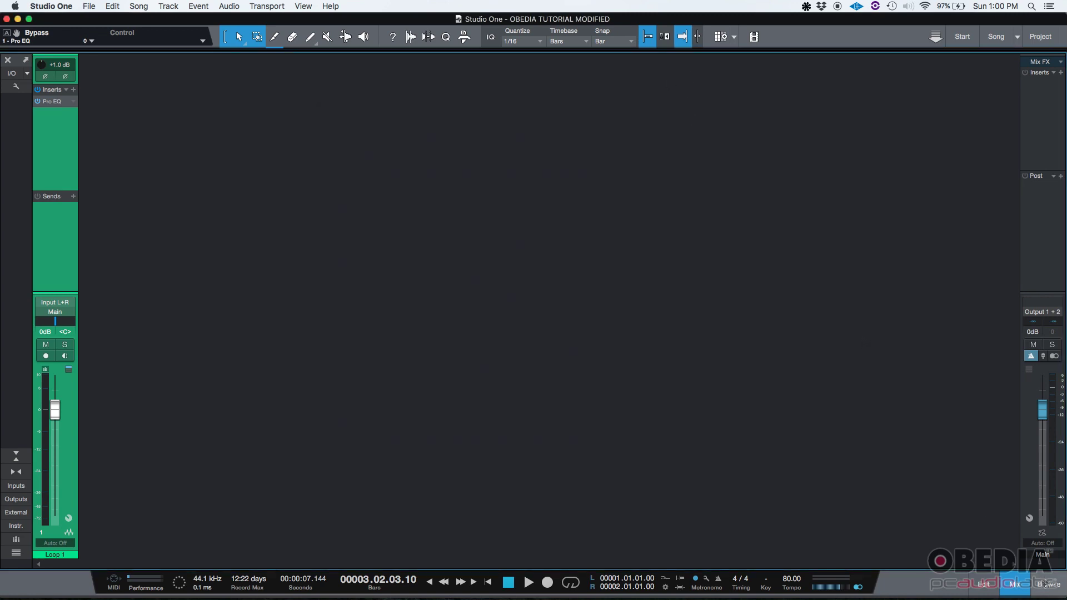
{"action": "left_click", "coordinate": [1023, 588]}
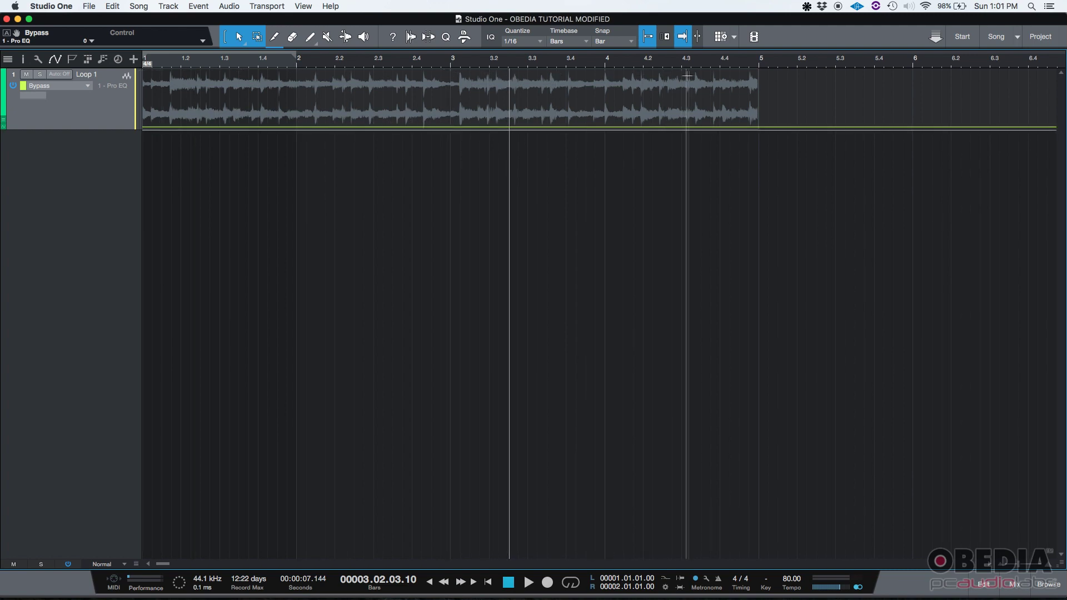
- Loop the Loop 1 event and shape the Bypass envelope to drop only between bars 2 and 3
{"action": "left_click", "coordinate": [296, 68]}
{"action": "key", "text": "p"}
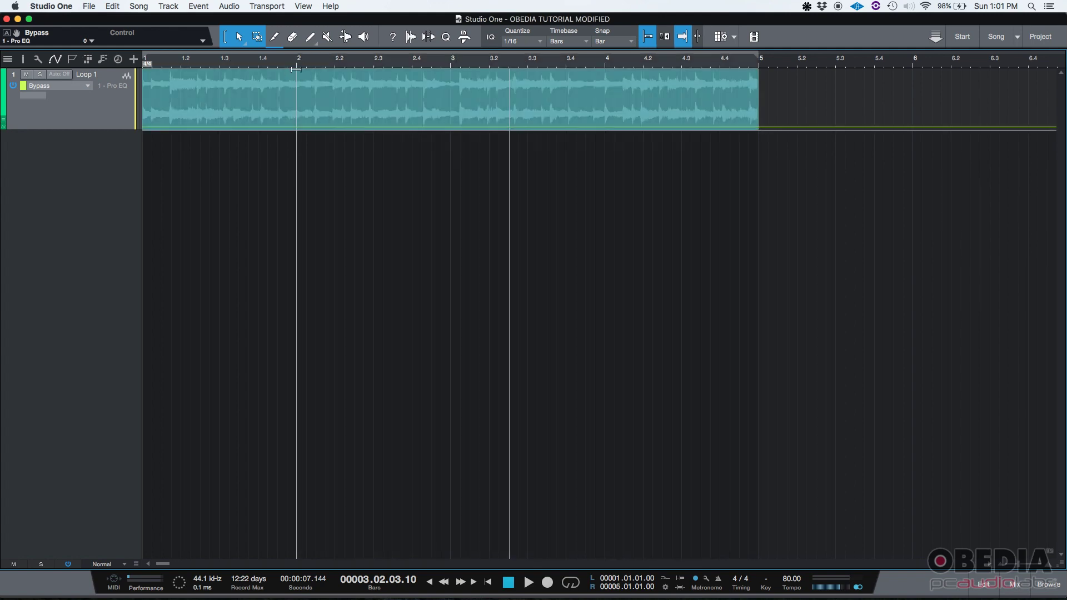
{"action": "left_click", "coordinate": [296, 127]}
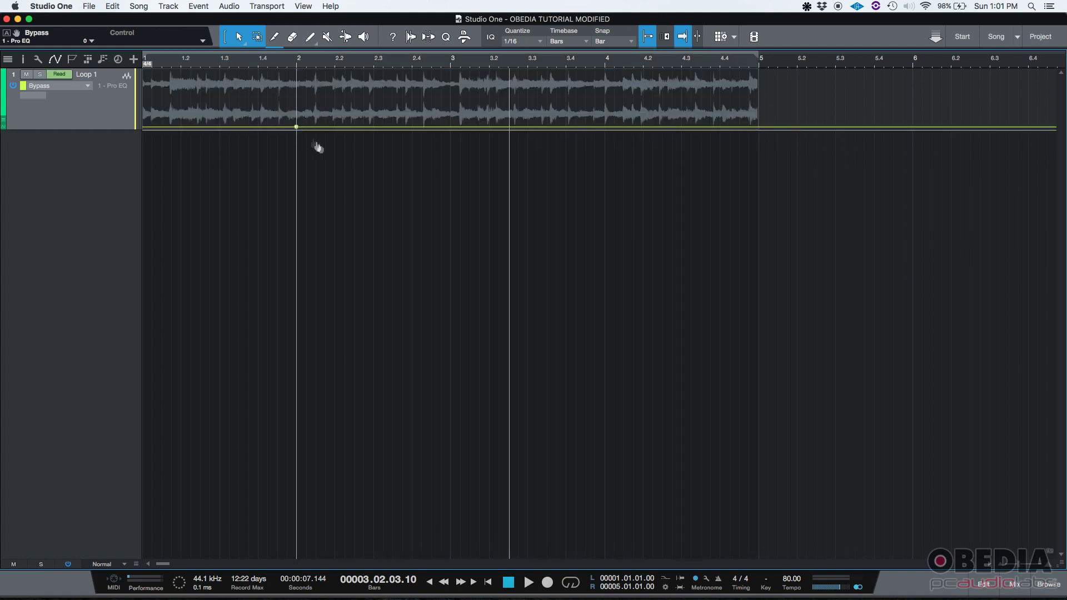
{"action": "left_click", "coordinate": [451, 128]}
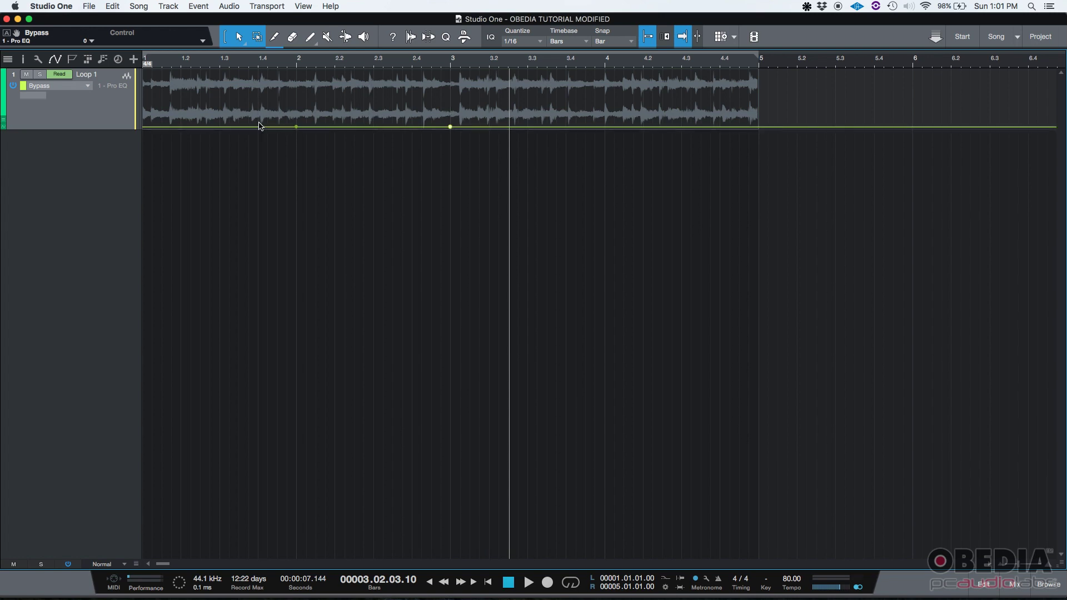
{"action": "left_click_drag", "start_coordinate": [296, 127], "coordinate": [384, 83]}
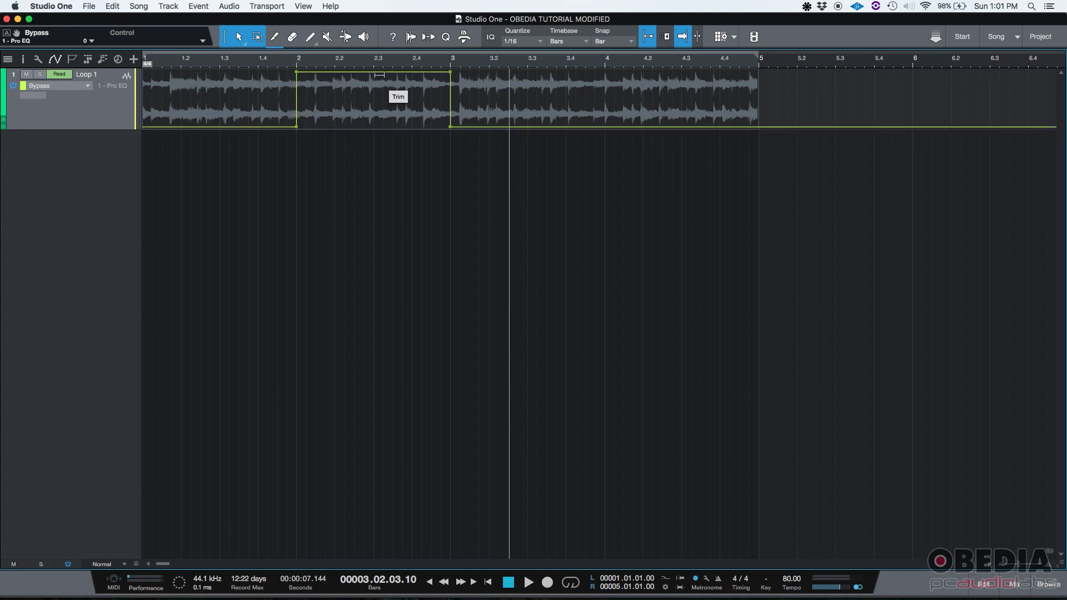
{"action": "left_click_drag", "start_coordinate": [207, 77], "coordinate": [211, 55]}
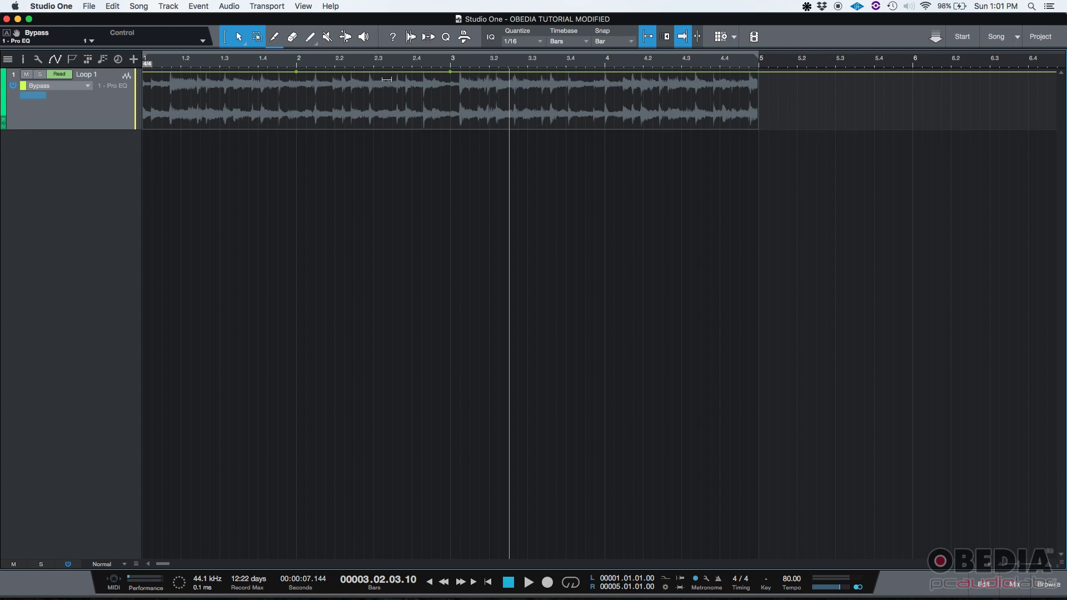
{"action": "left_click_drag", "start_coordinate": [390, 76], "coordinate": [389, 141]}
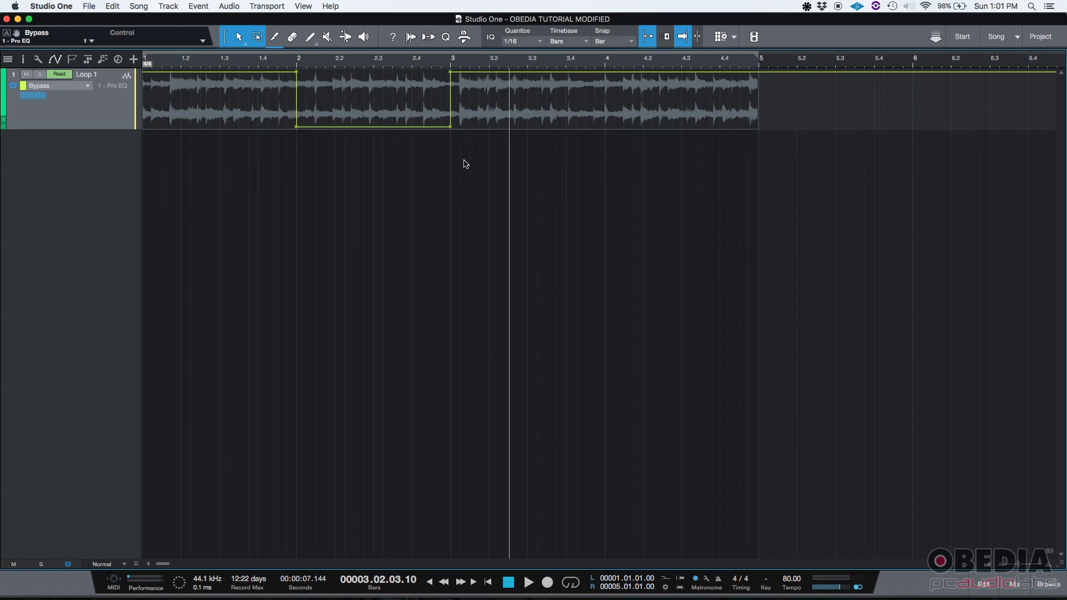
{"action": "mouse_move", "coordinate": [298, 77]}
{"action": "mouse_move", "coordinate": [453, 77]}
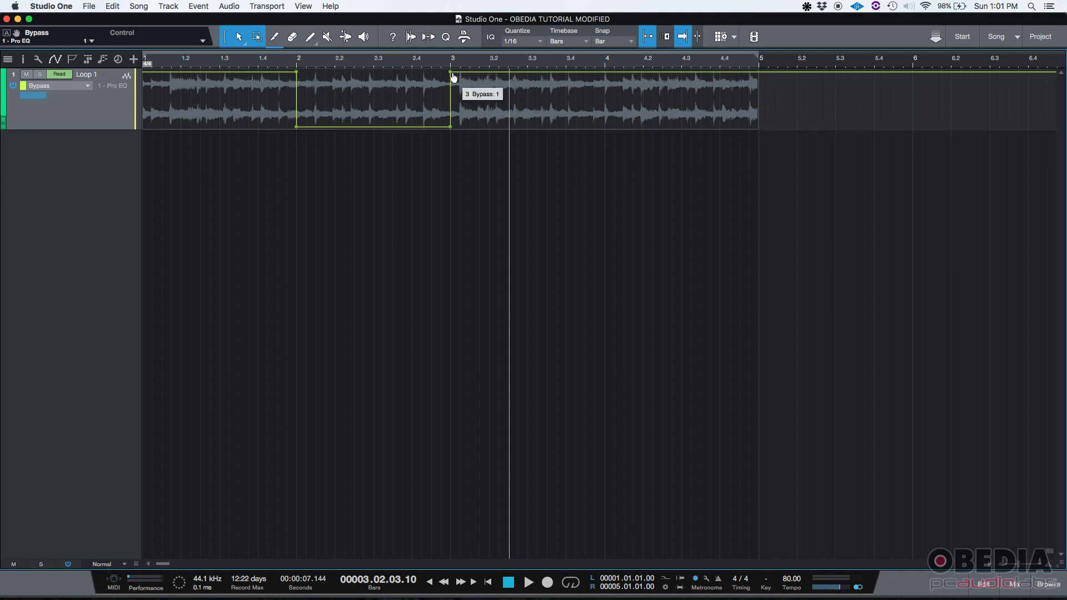
{"action": "left_click", "coordinate": [529, 582]}
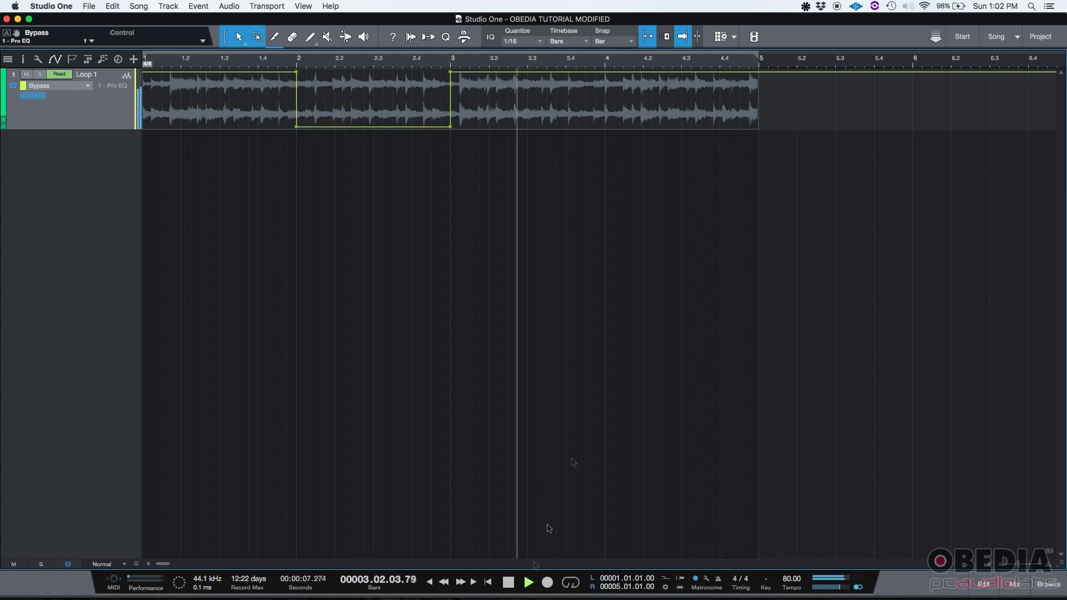
{"action": "left_click", "coordinate": [505, 582]}
{"action": "left_click", "coordinate": [507, 582]}
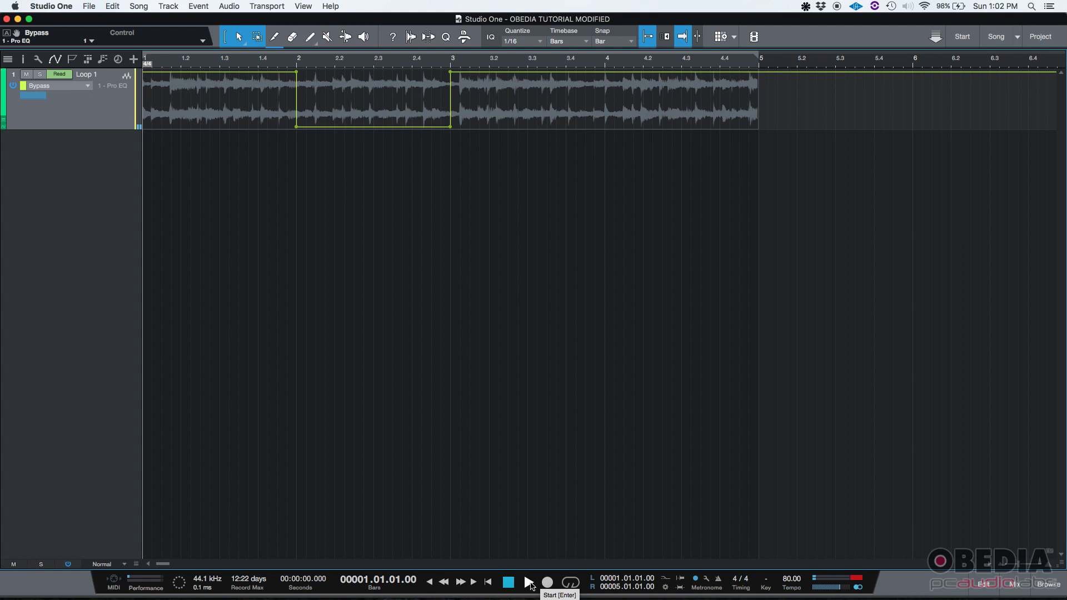
{"action": "left_click", "coordinate": [529, 582]}
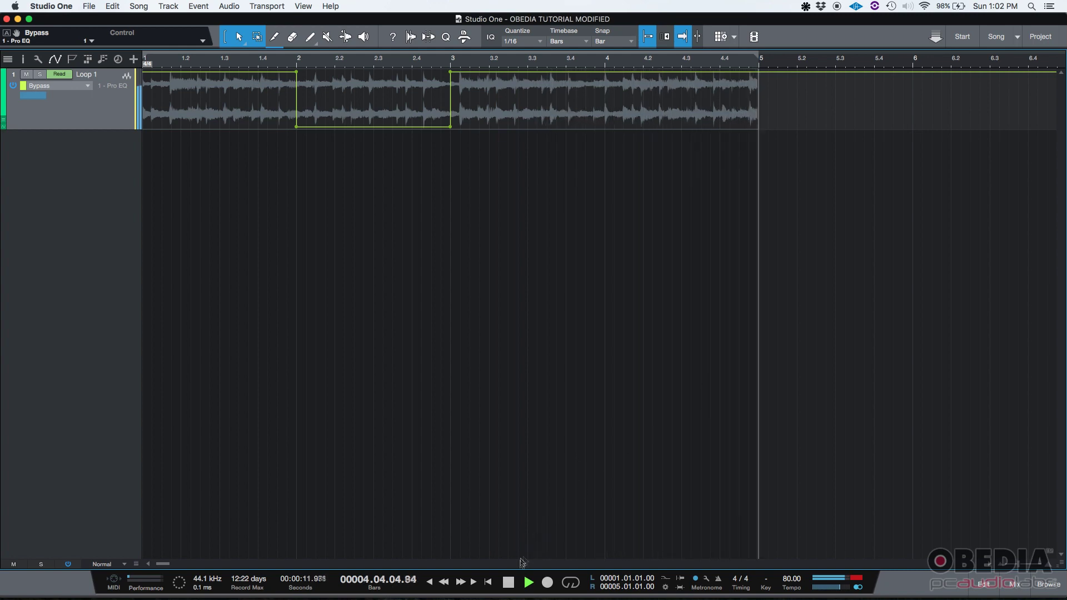
{"action": "key", "text": "space"}
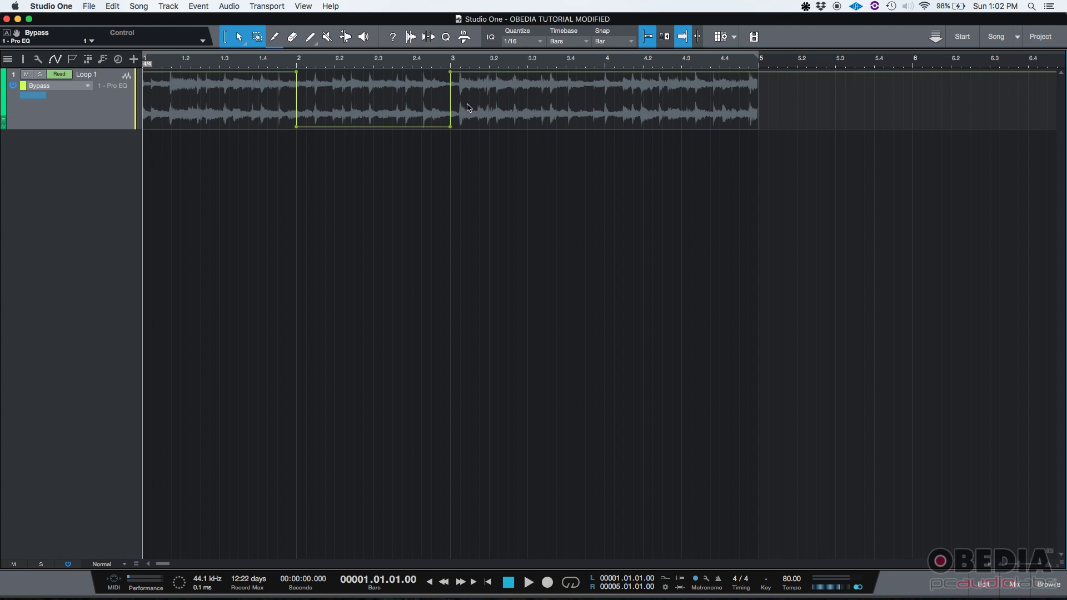
{"action": "left_click", "coordinate": [1015, 585]}
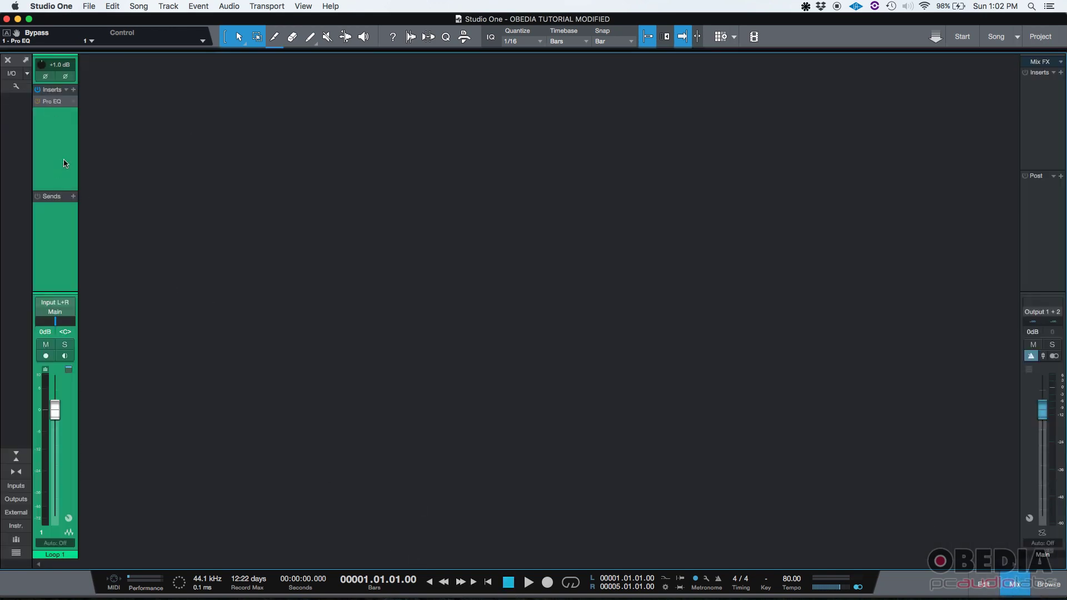
- Open Loop 1's Pro EQ editor and move its window further right
{"action": "left_click", "coordinate": [51, 101]}
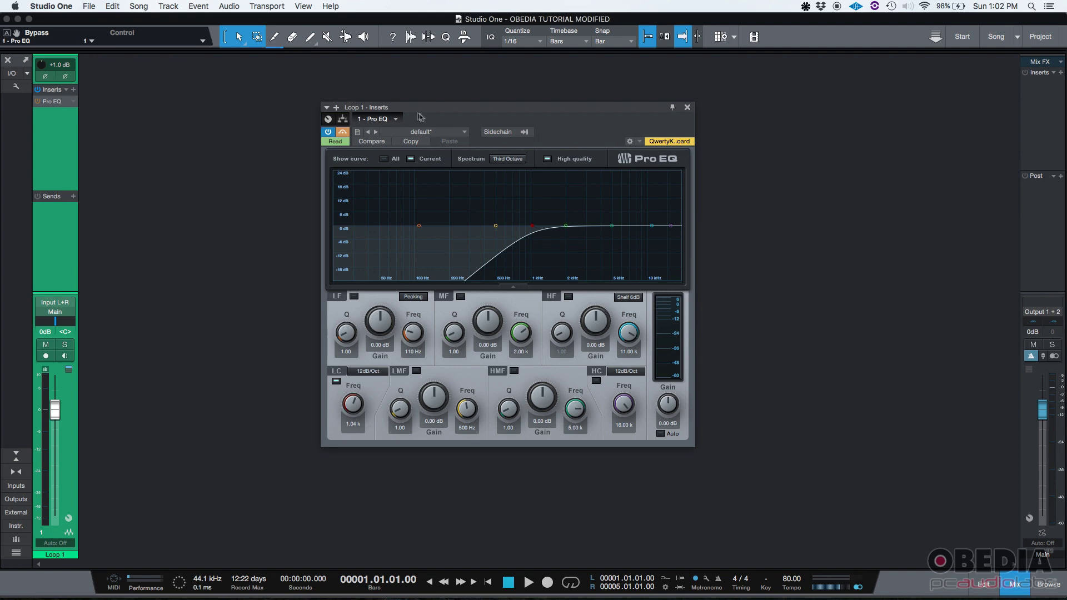
{"action": "left_click_drag", "start_coordinate": [420, 116], "coordinate": [525, 108]}
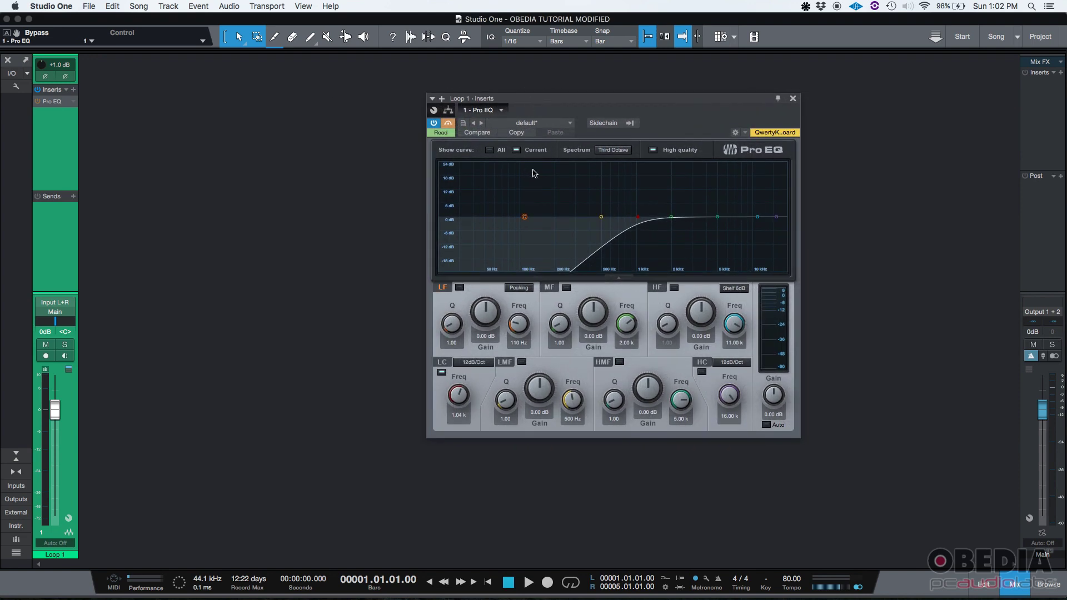
{"action": "left_click", "coordinate": [509, 584]}
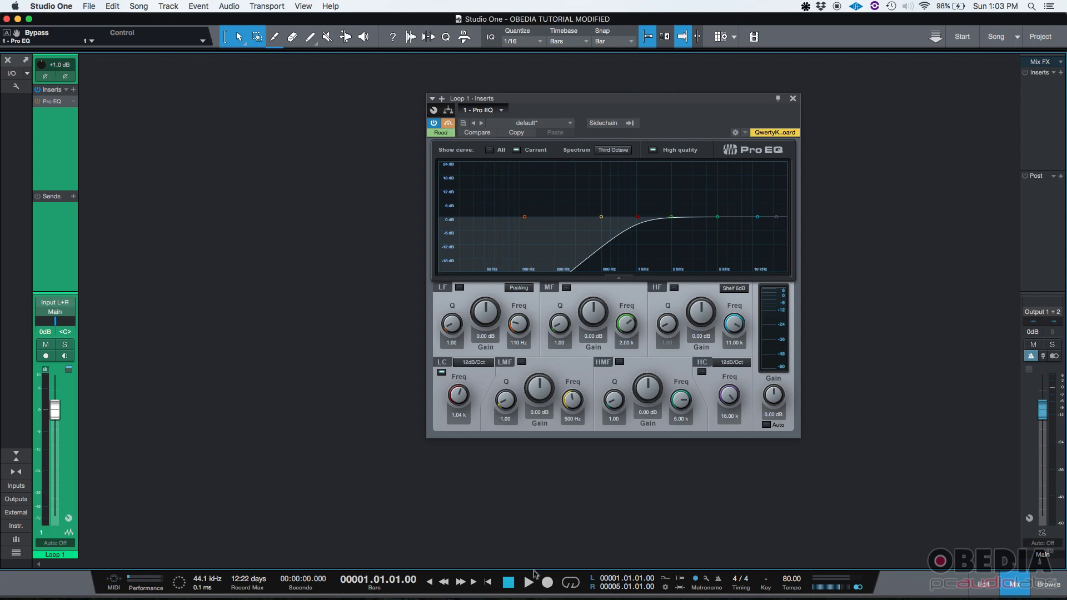
- Play back to audition the bypass automation, enable the EQ's low-cut band, then switch to Firefox
{"action": "left_click", "coordinate": [528, 583]}
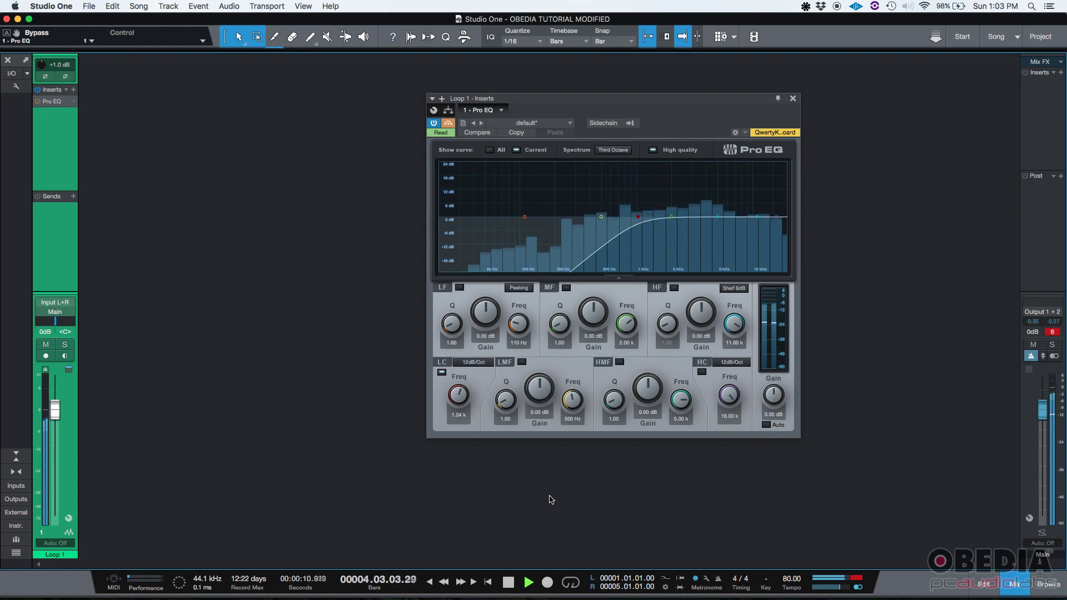
{"action": "left_click", "coordinate": [508, 582]}
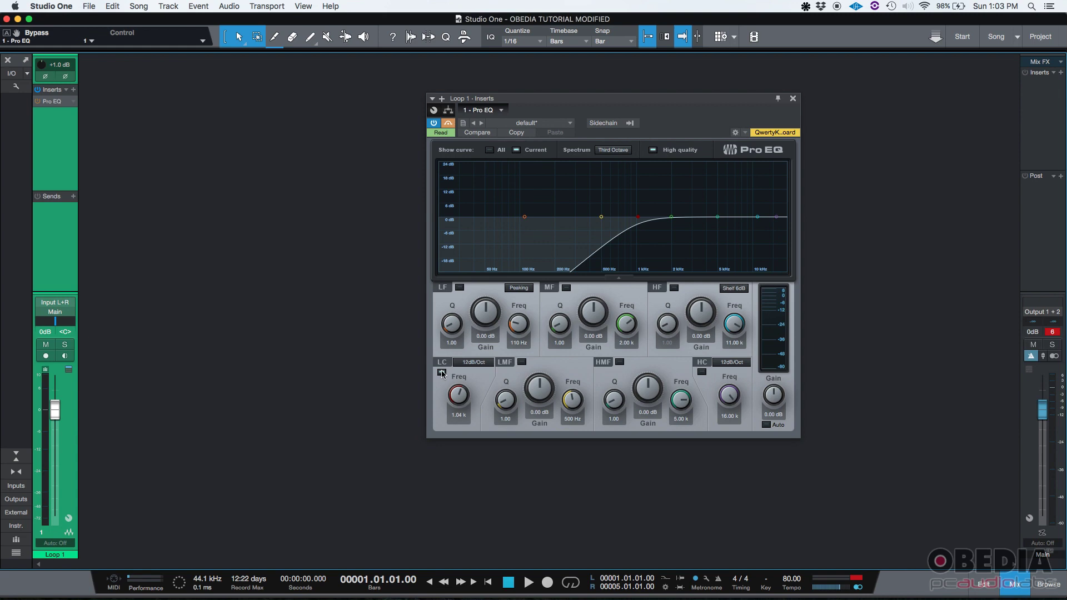
{"action": "left_click", "coordinate": [442, 372]}
{"action": "key", "text": "super+Tab"}
{"action": "key", "text": "super+Tab"}
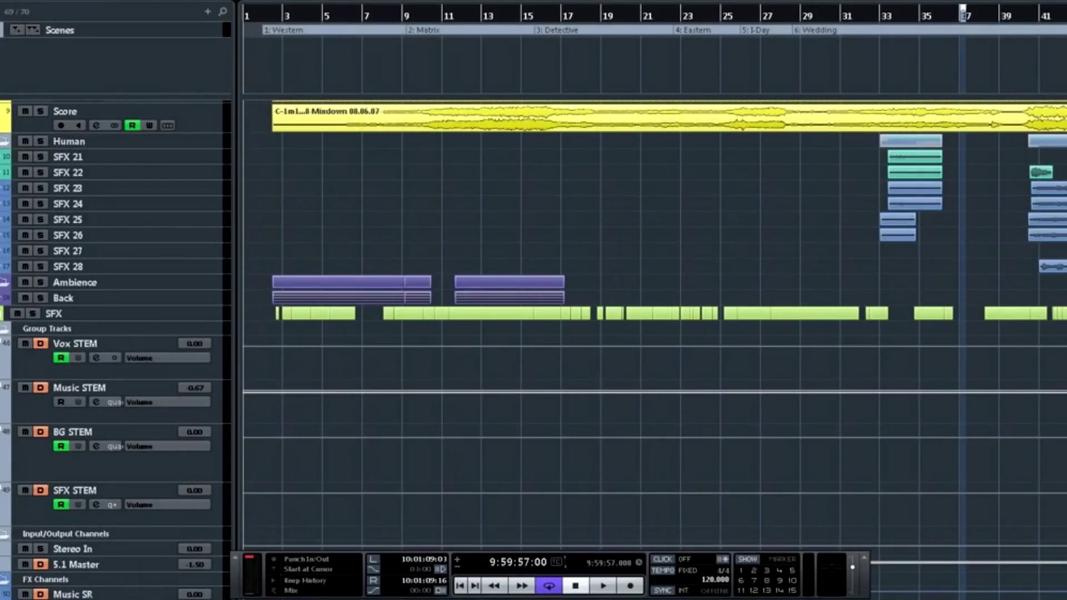
- Scroll down and lower the automation peak slightly
{"action": "scroll", "coordinate": [656, 333], "scroll_direction": "down", "scroll_amount": 1}
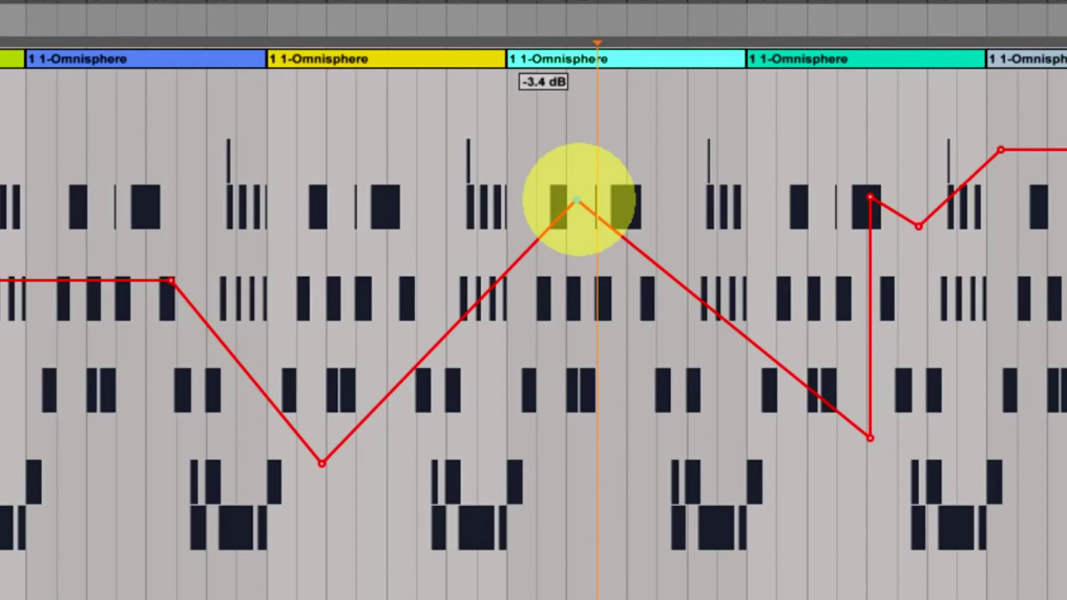
{"action": "left_click_drag", "start_coordinate": [577, 199], "coordinate": [578, 201]}
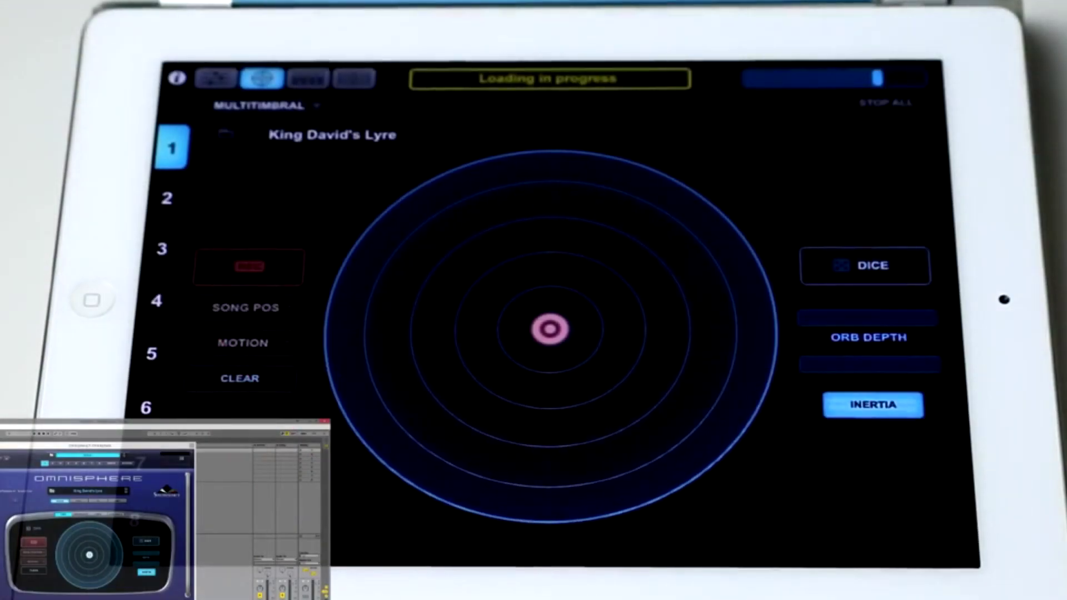